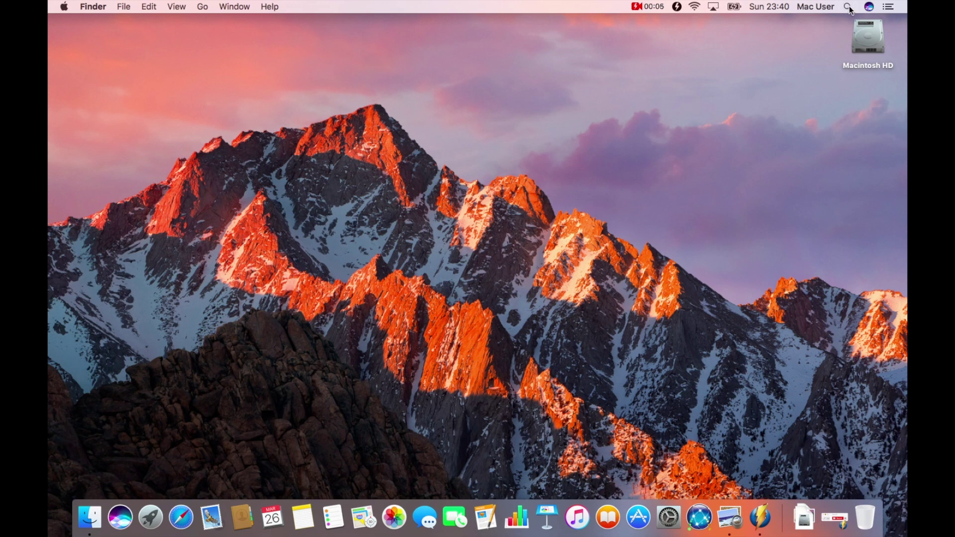
# Step: Launch Preview through Spotlight search
pyautogui.click(847, 7)
pyautogui.write('pre')
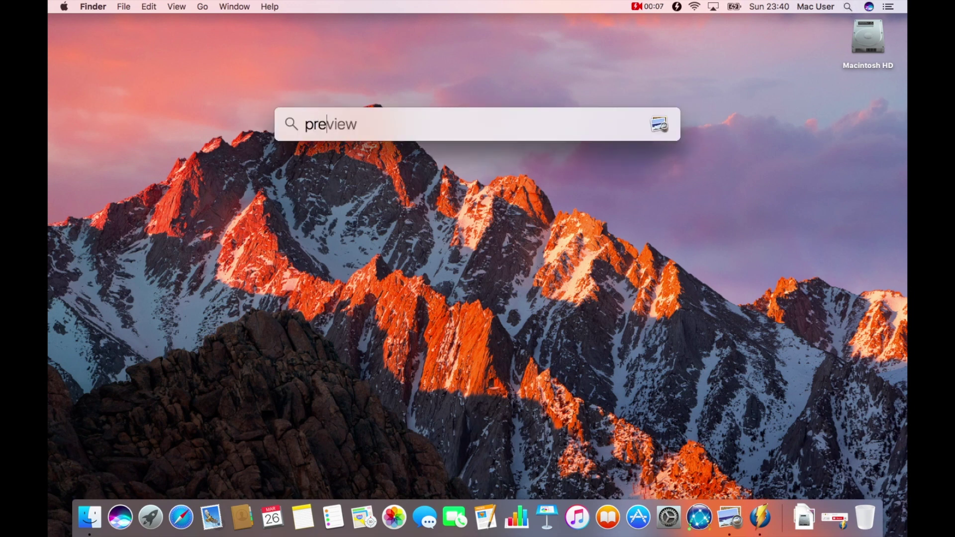
pyautogui.press('Return')
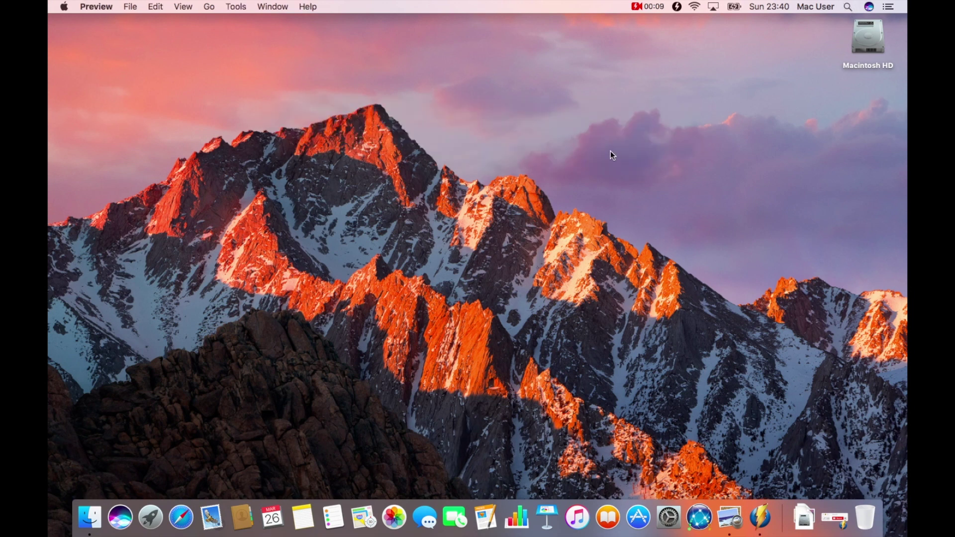
# Step: Scan the pages through the document feeder of the Brother MFC-6490CW scanner
pyautogui.click(136, 6)
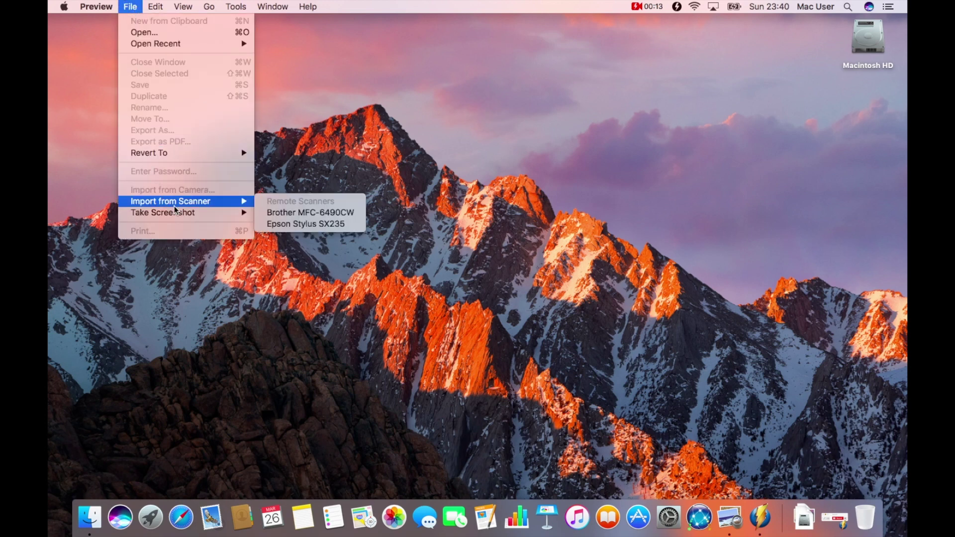
pyautogui.click(296, 213)
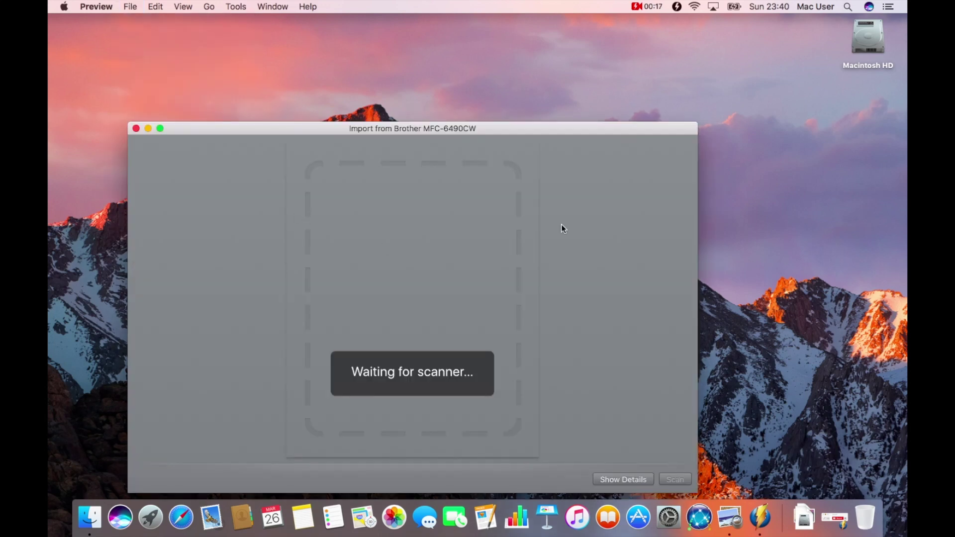
pyautogui.moveTo(522, 127); pyautogui.dragTo(485, 34)
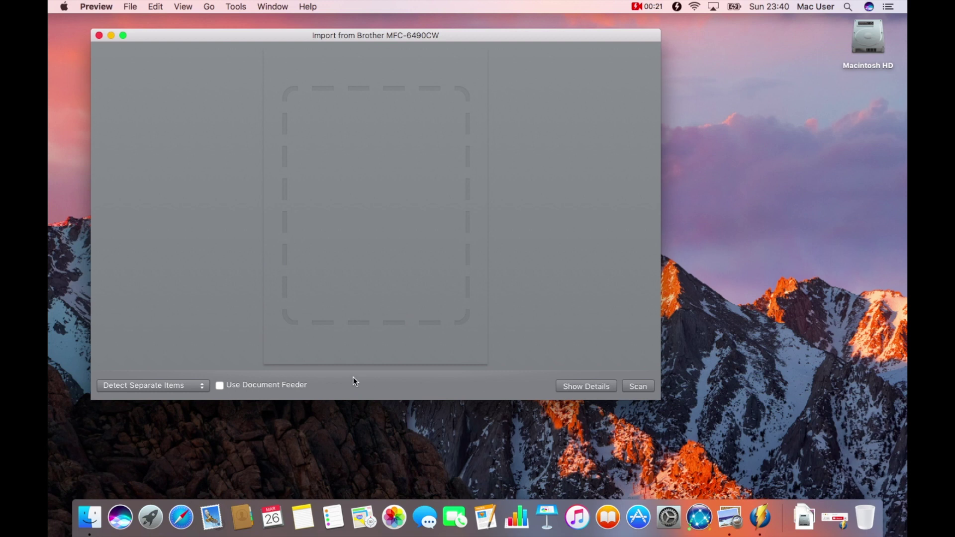
pyautogui.click(219, 385)
pyautogui.click(640, 389)
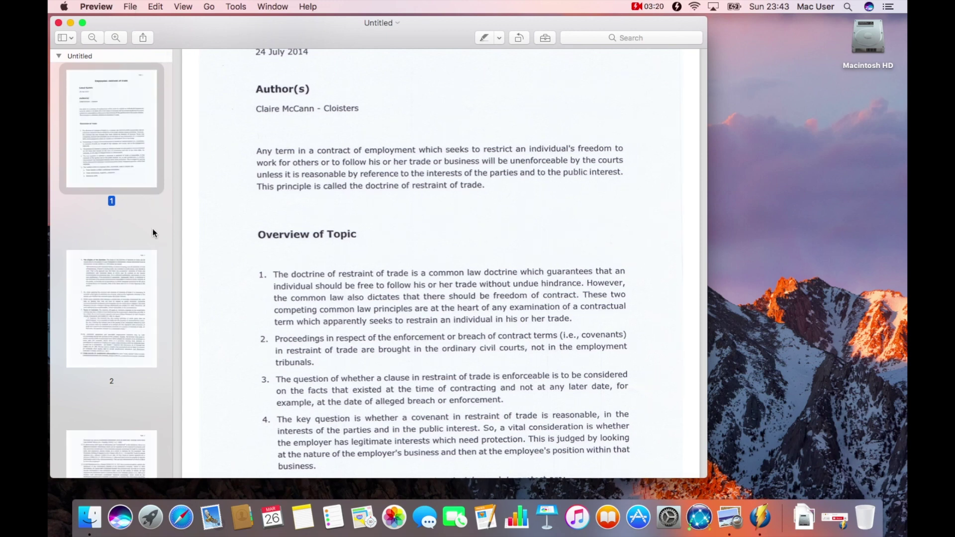
# Step: Export all scanned pages as a PDF named 'Untitled large' on the Desktop
pyautogui.press('super+a')
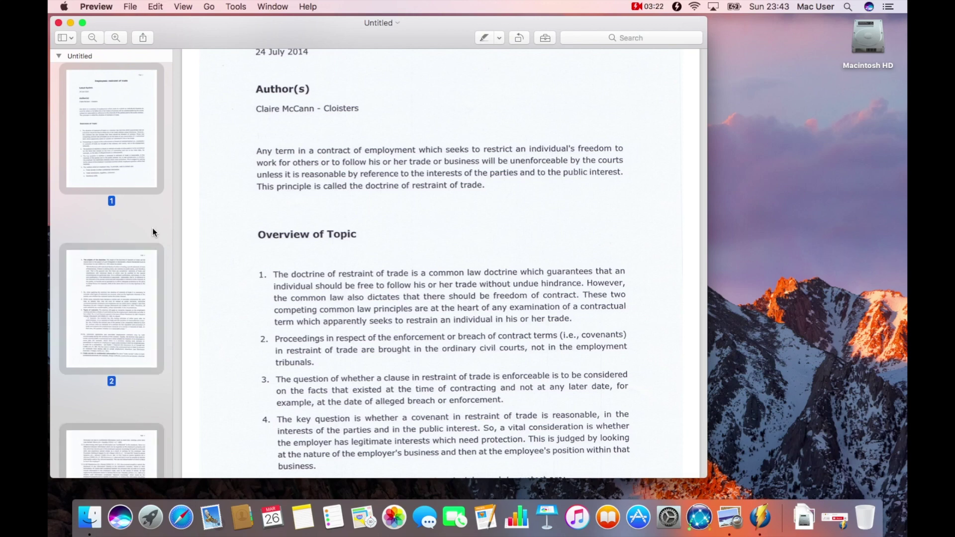
pyautogui.click(130, 7)
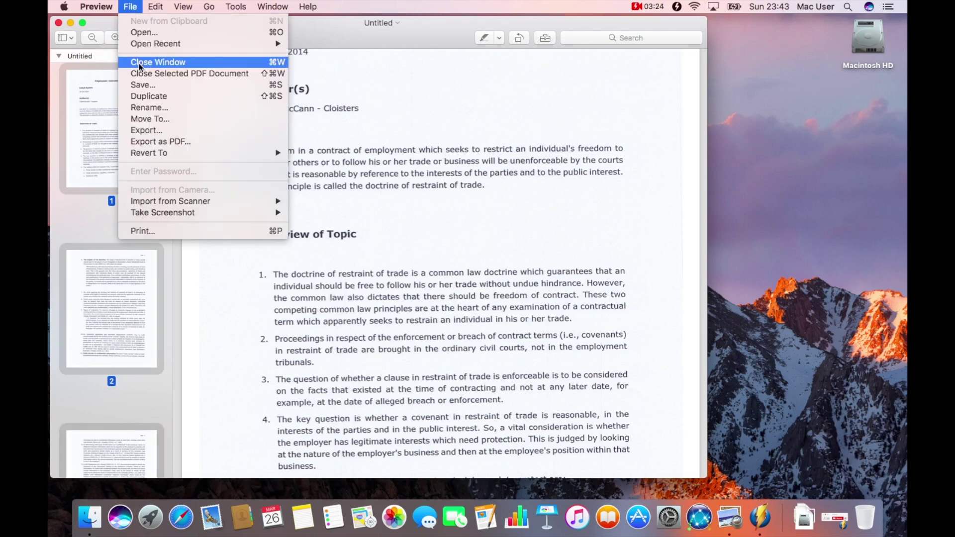
pyautogui.click(180, 141)
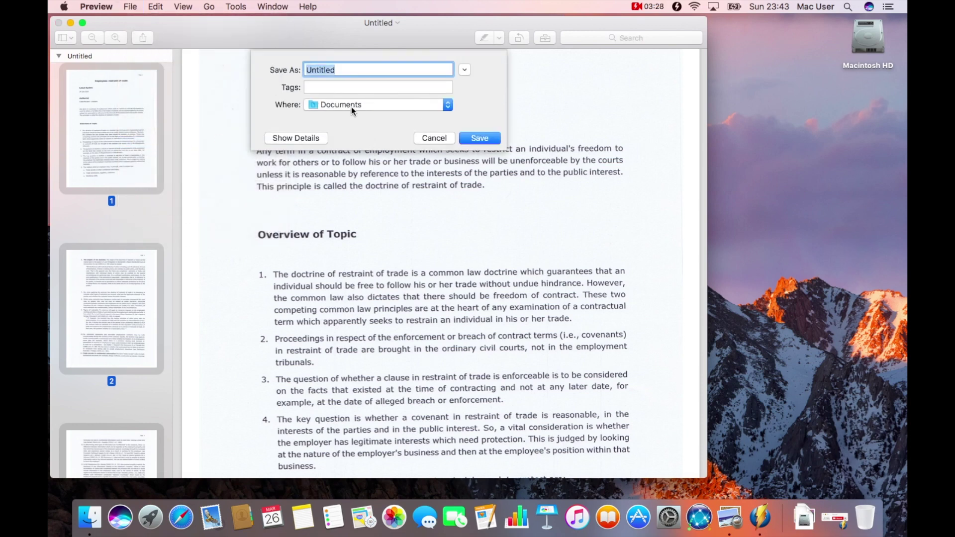
pyautogui.click(351, 105)
pyautogui.click(355, 169)
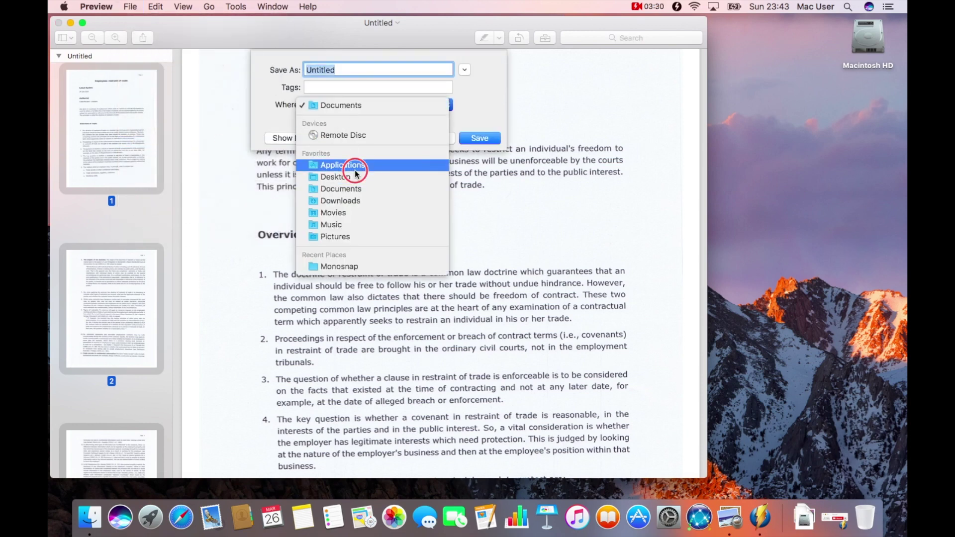
pyautogui.click(353, 175)
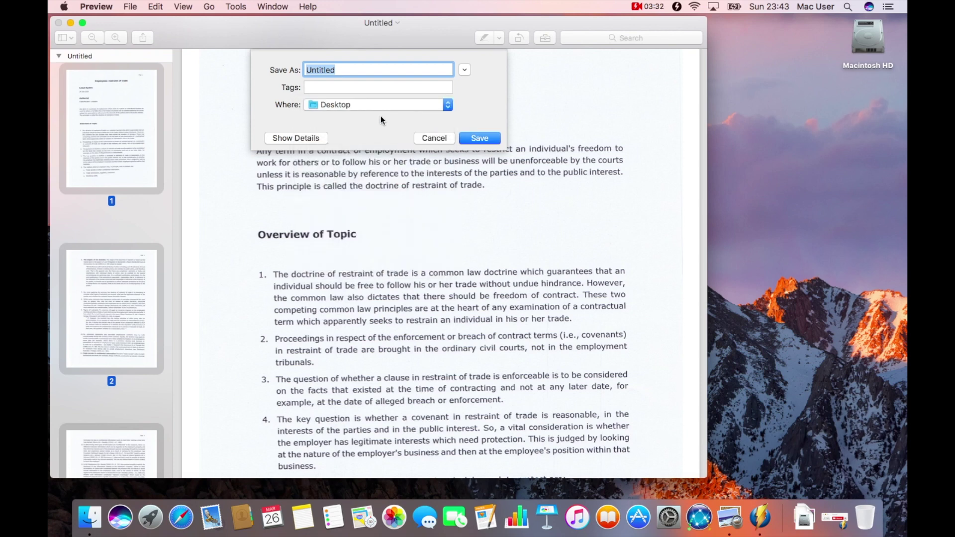
pyautogui.click(346, 70)
pyautogui.write('large')
pyautogui.press('Return')
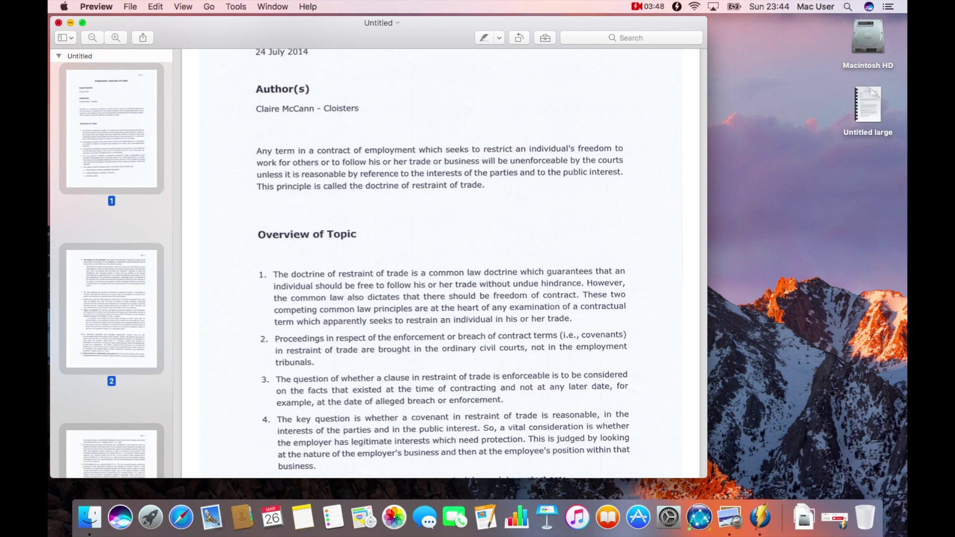
# Step: Close the scanned document without saving, then close the scanner window
pyautogui.press('super+w')
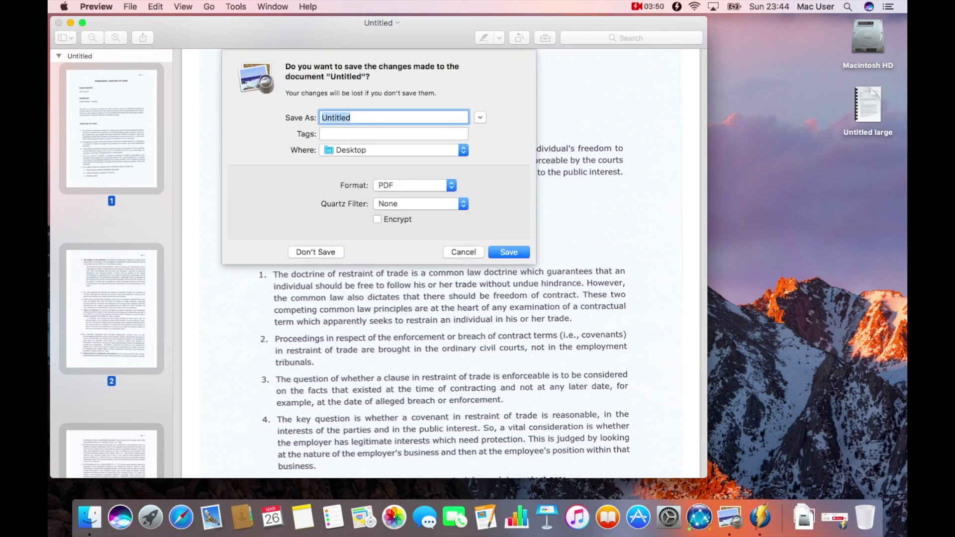
pyautogui.press('super+d')
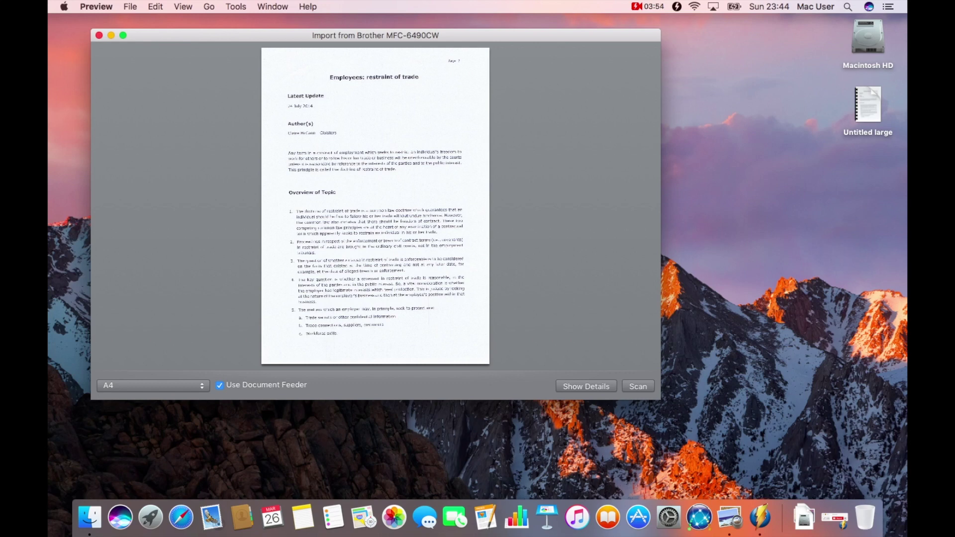
pyautogui.press('super+w')
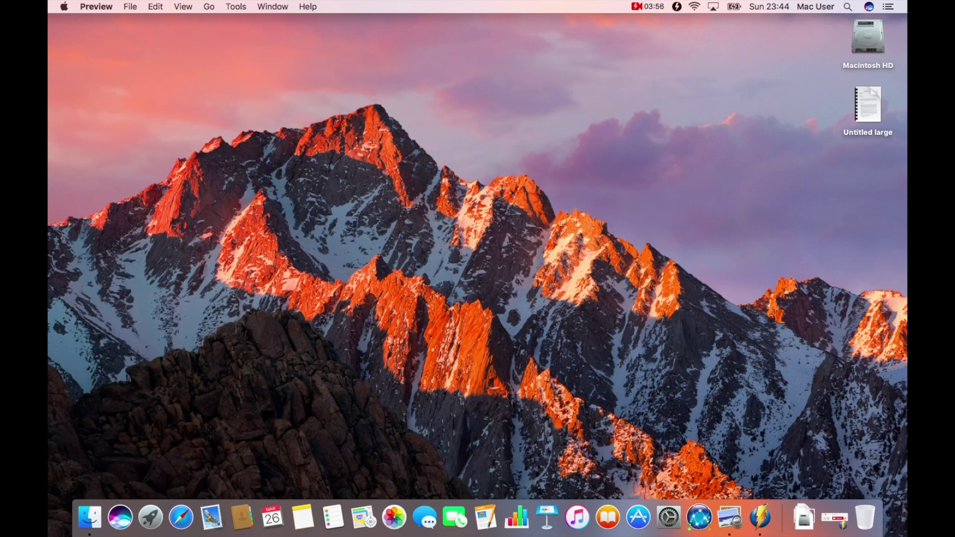
# Step: Check in Get Info that Untitled large is 93.3 MB
pyautogui.moveTo(867, 105)
pyautogui.click(860, 85)
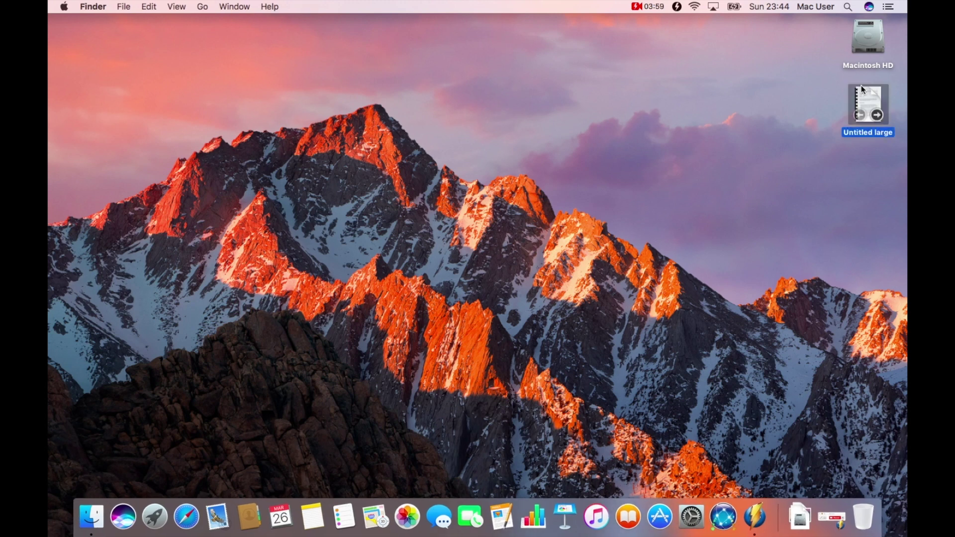
pyautogui.press('super+i')
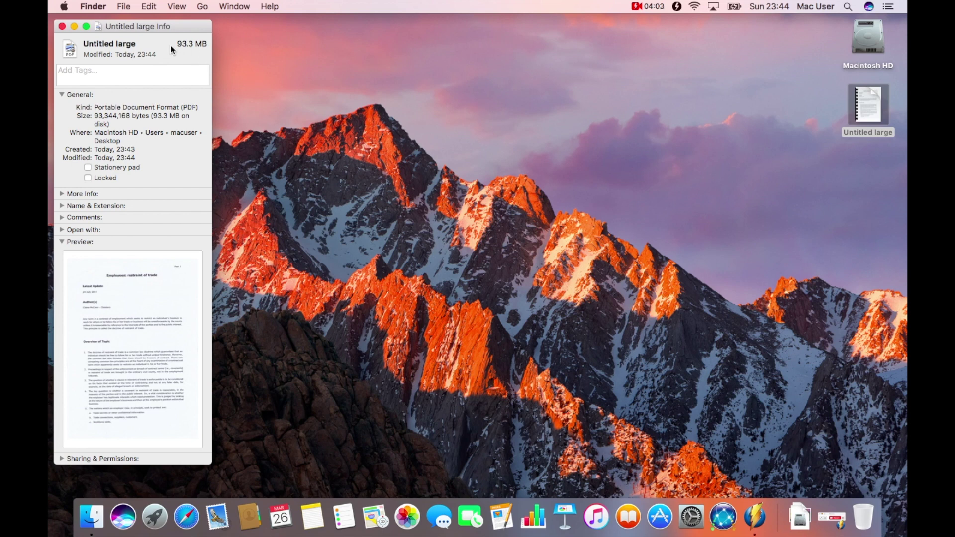
pyautogui.moveTo(175, 44); pyautogui.dragTo(217, 46)
pyautogui.click(184, 42)
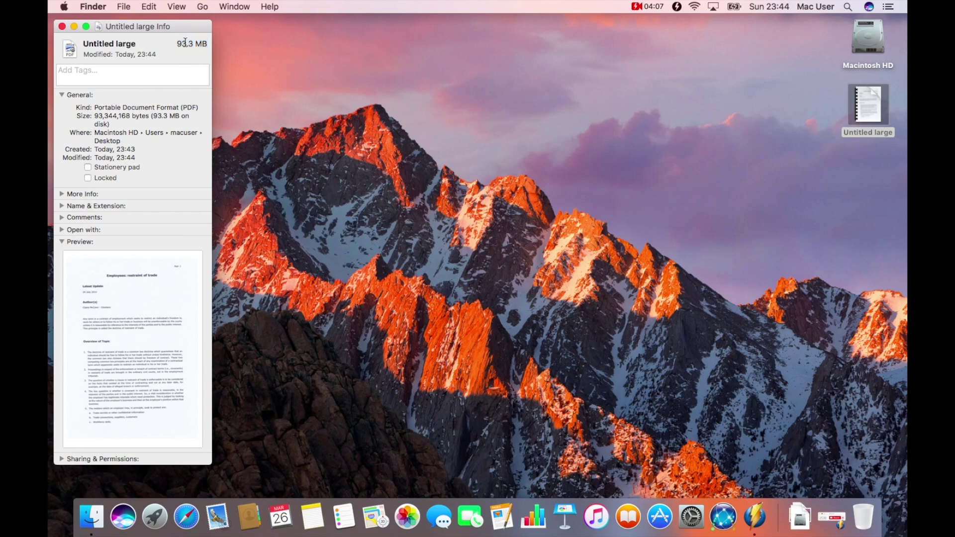
pyautogui.click(61, 26)
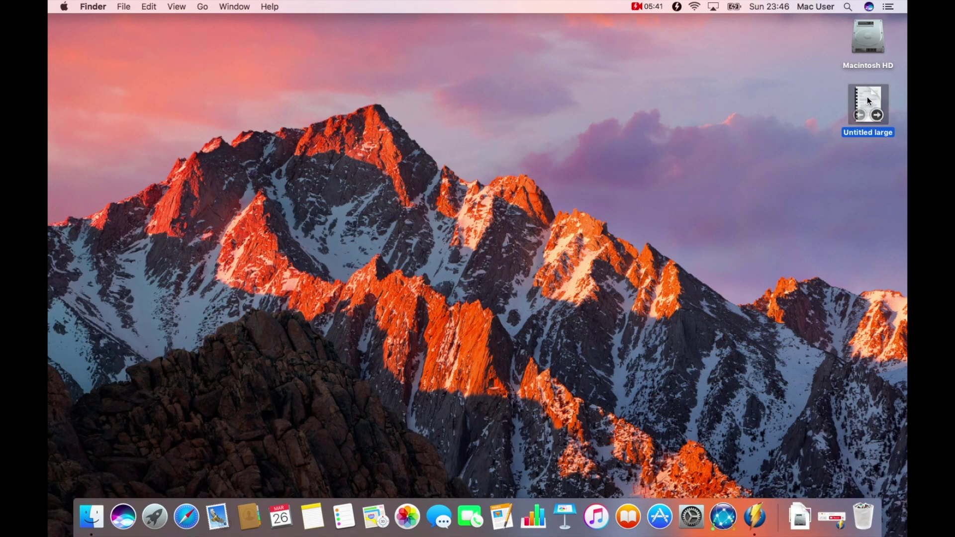
# Step: Duplicate Untitled large, rename the copy 'Untitled small', and check its size in Get Info
pyautogui.click(867, 96)
pyautogui.press('super+d')
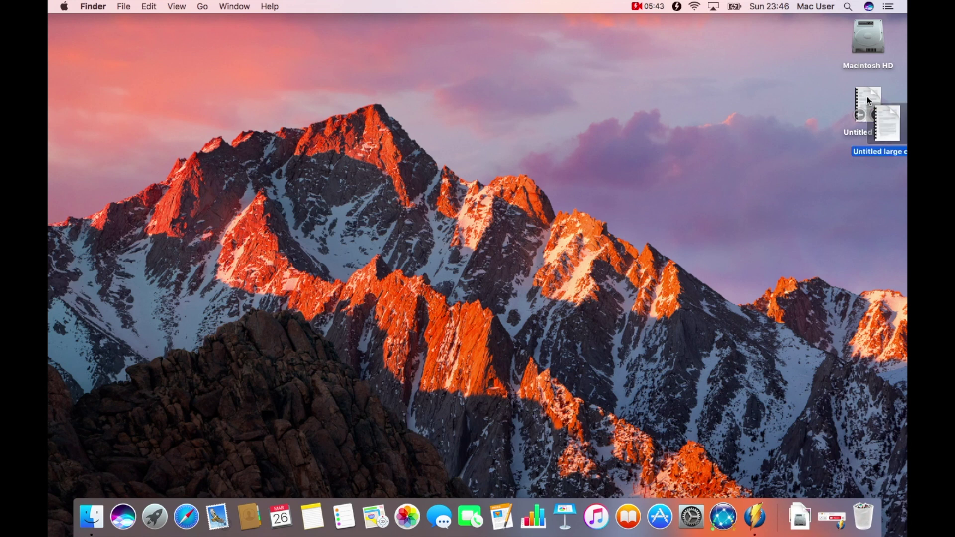
pyautogui.moveTo(889, 139); pyautogui.dragTo(610, 178)
pyautogui.press('Return')
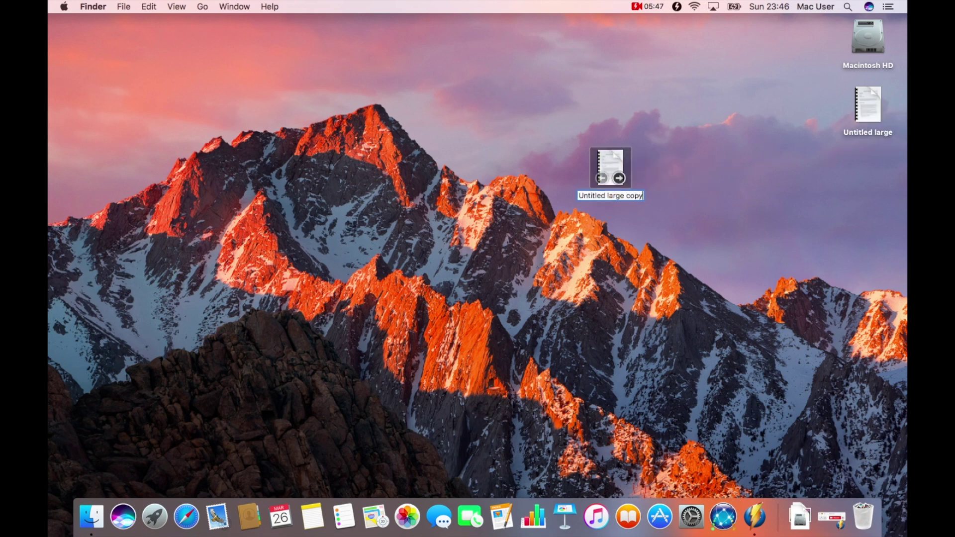
pyautogui.press('Right')
pyautogui.press('BackSpace')
pyautogui.press('BackSpace')
pyautogui.press('BackSpace')
pyautogui.press('BackSpace')
pyautogui.press('BackSpace')
pyautogui.press('BackSpace')
pyautogui.press('BackSpace')
pyautogui.press('BackSpace')
pyautogui.press('BackSpace')
pyautogui.press('BackSpace')
pyautogui.write('small')
pyautogui.press('Return')
pyautogui.press('super+i')
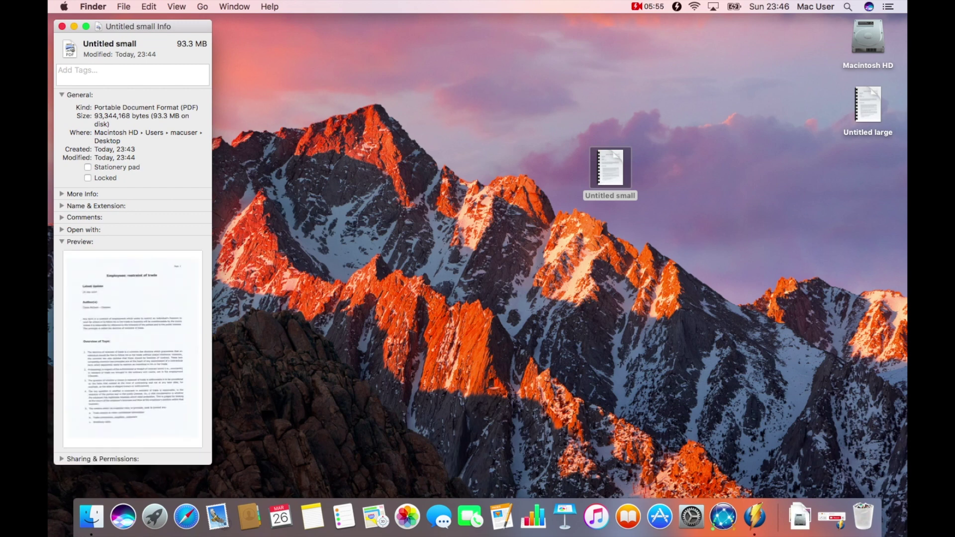
pyautogui.moveTo(177, 44); pyautogui.dragTo(202, 44)
pyautogui.press('super+w')
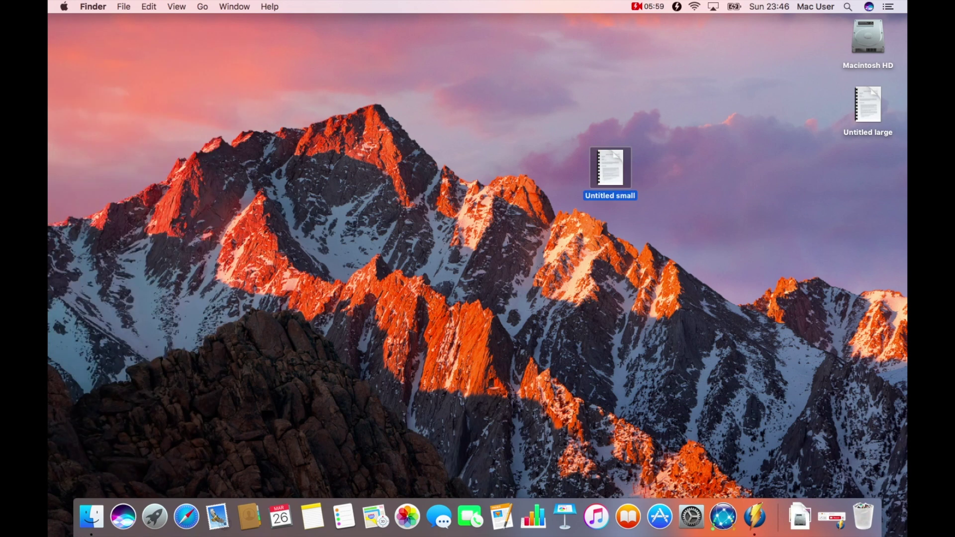
# Step: Re-export Untitled small as a PDF with the Reduce File Size Quartz filter, replacing the existing file
pyautogui.press('super+o')
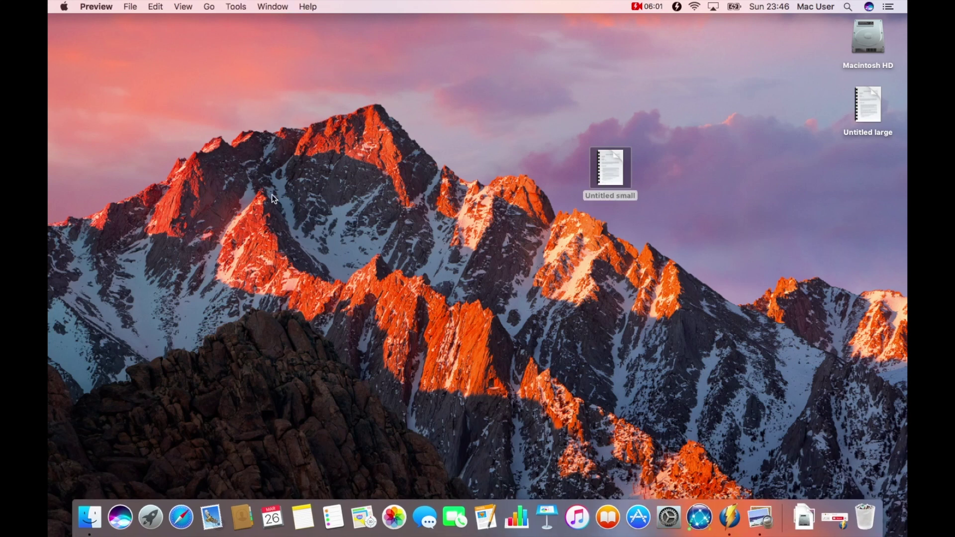
pyautogui.click(131, 8)
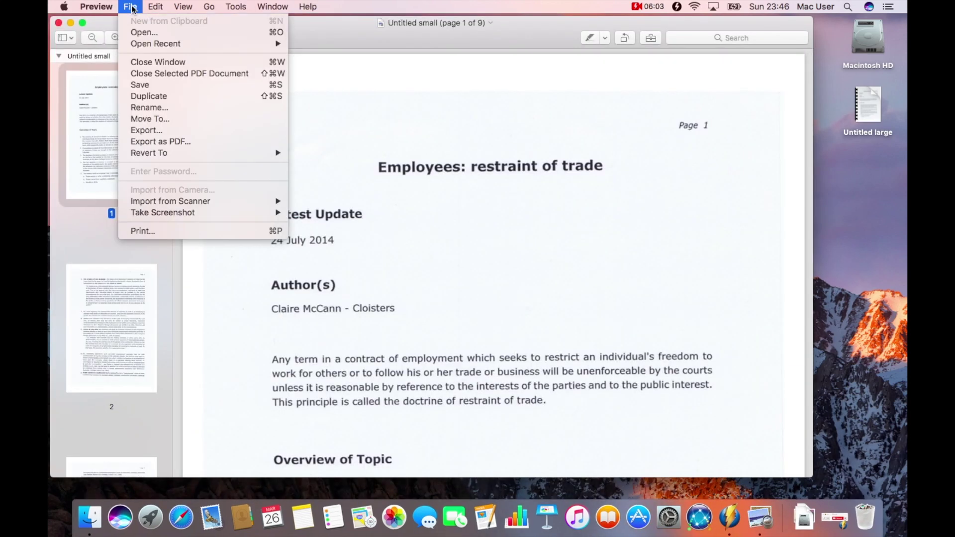
pyautogui.click(178, 131)
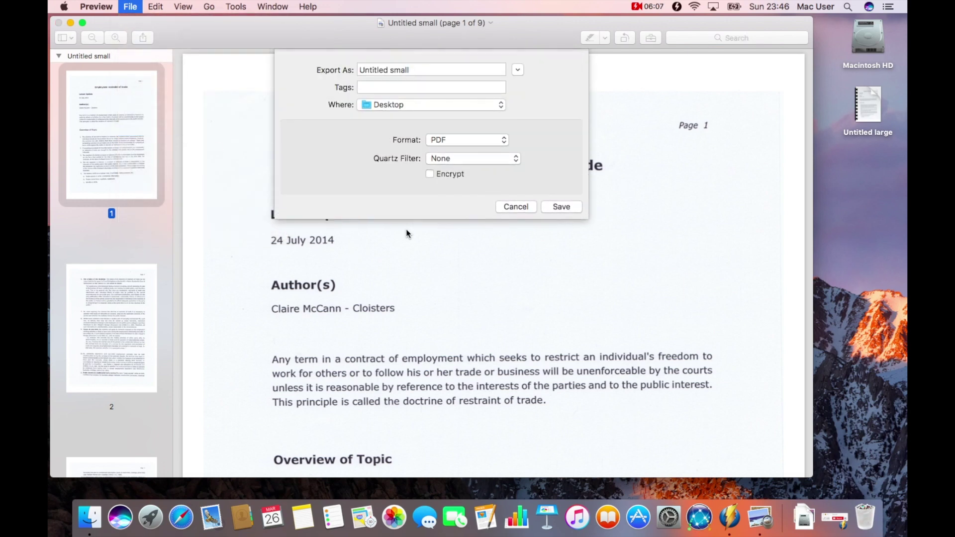
pyautogui.click(460, 169)
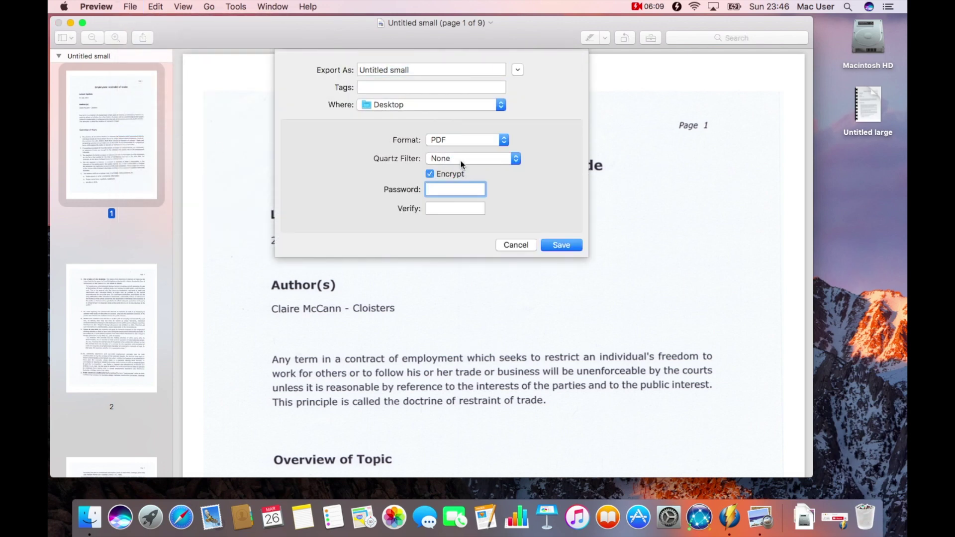
pyautogui.click(456, 172)
pyautogui.click(458, 159)
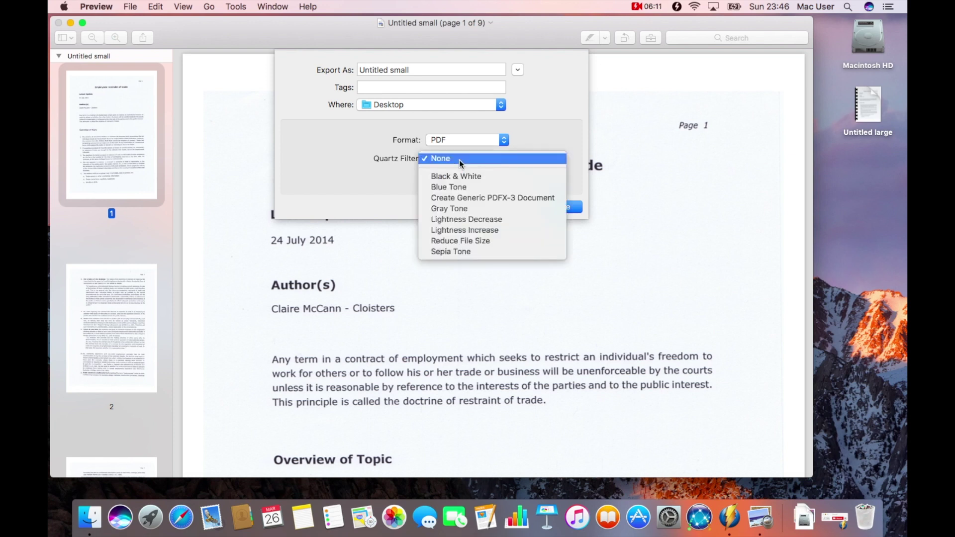
pyautogui.click(481, 240)
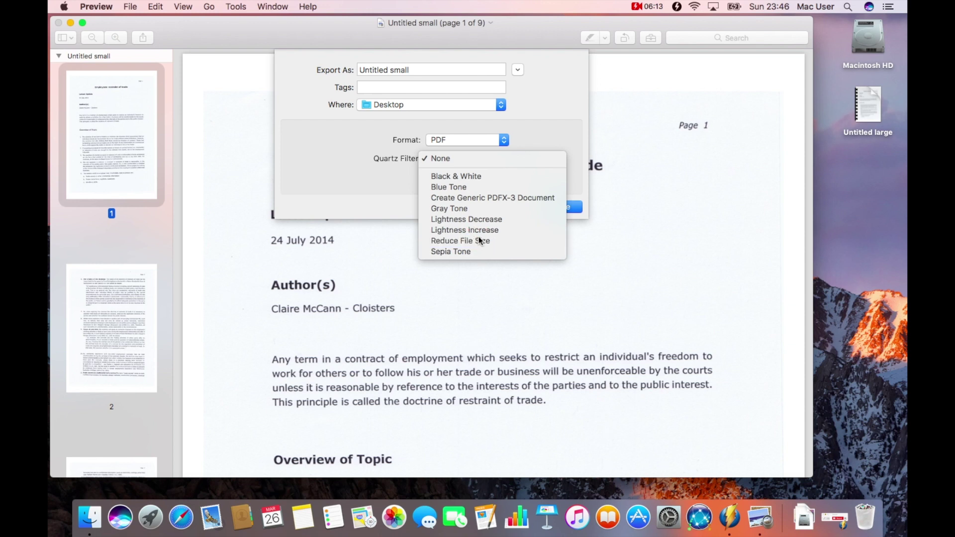
pyautogui.click(563, 208)
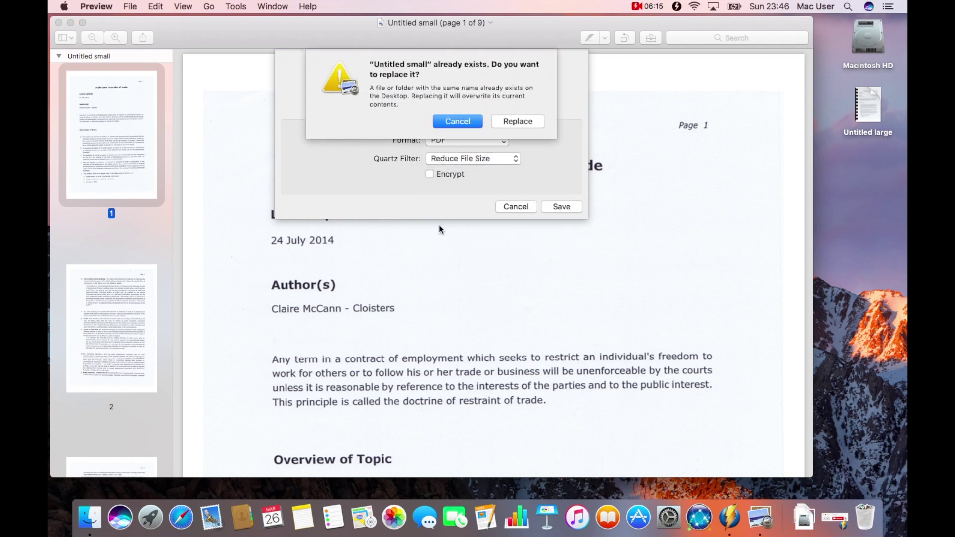
pyautogui.click(522, 122)
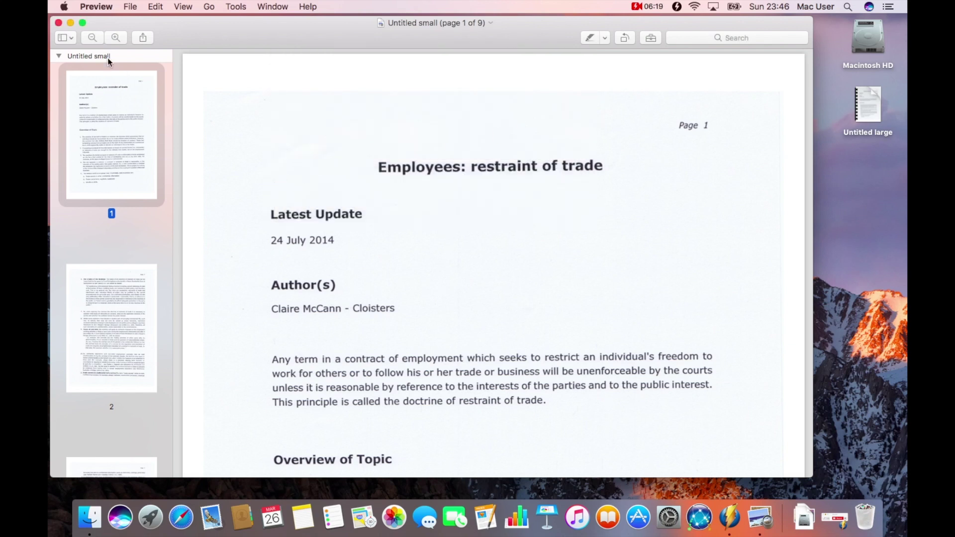
# Step: Close the document and check that Untitled small is now 317 KB in Get Info
pyautogui.click(60, 23)
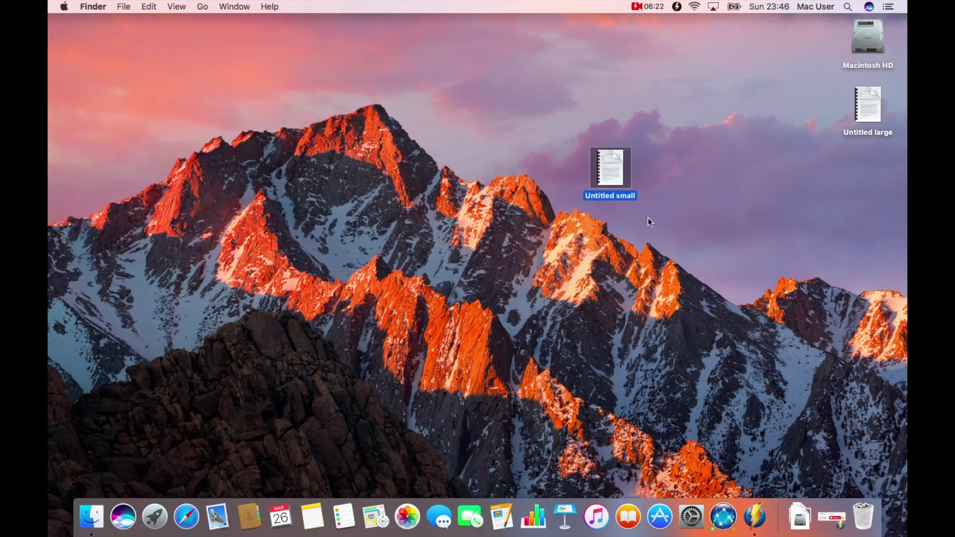
pyautogui.press('super+i')
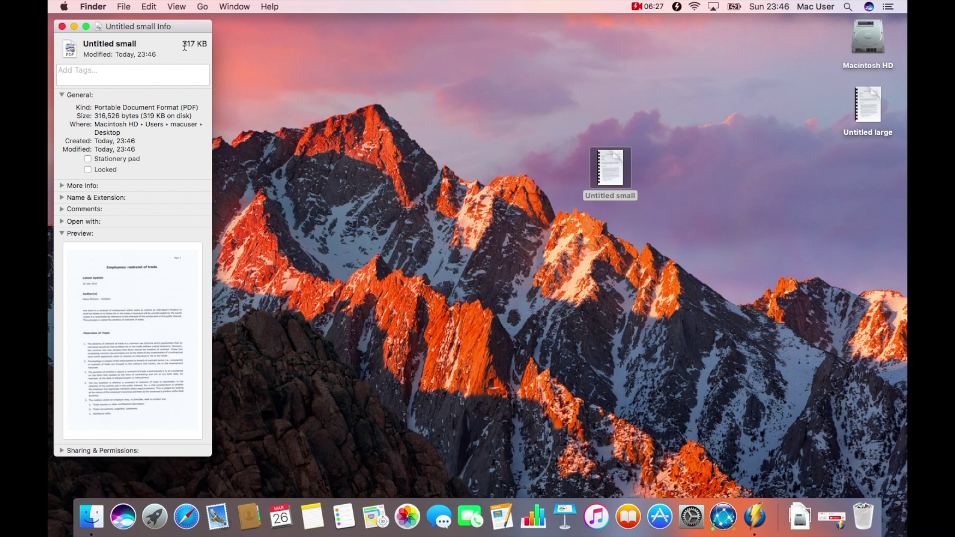
pyautogui.click(203, 43)
# Step: Compare the Get Info sizes of Untitled small (317 KB) and Untitled large (93.3 MB), then open Untitled large
pyautogui.click(61, 24)
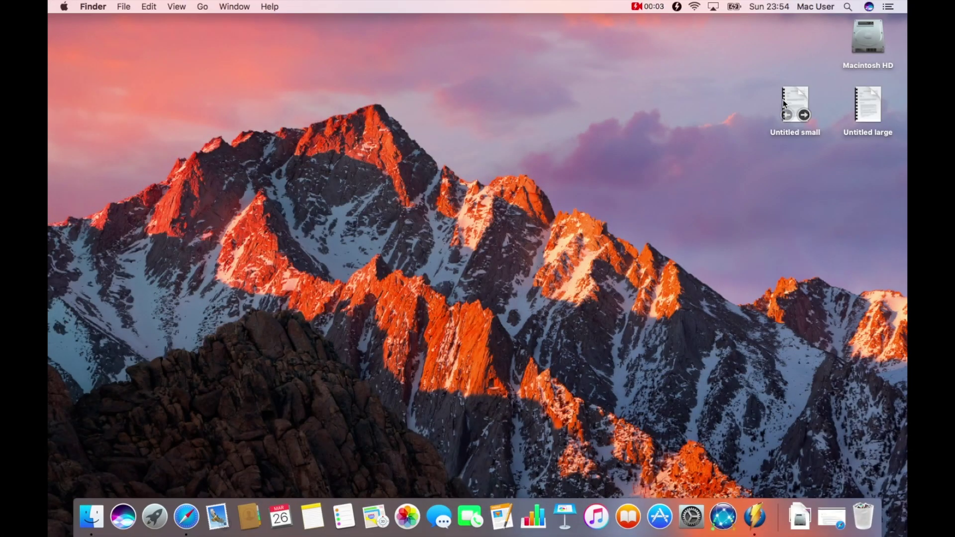
pyautogui.click(784, 102)
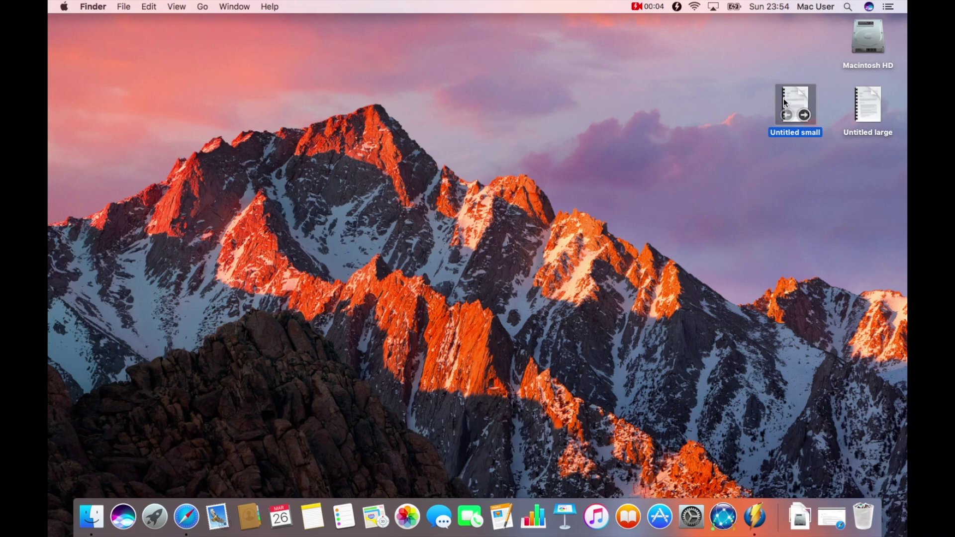
pyautogui.press('super+i')
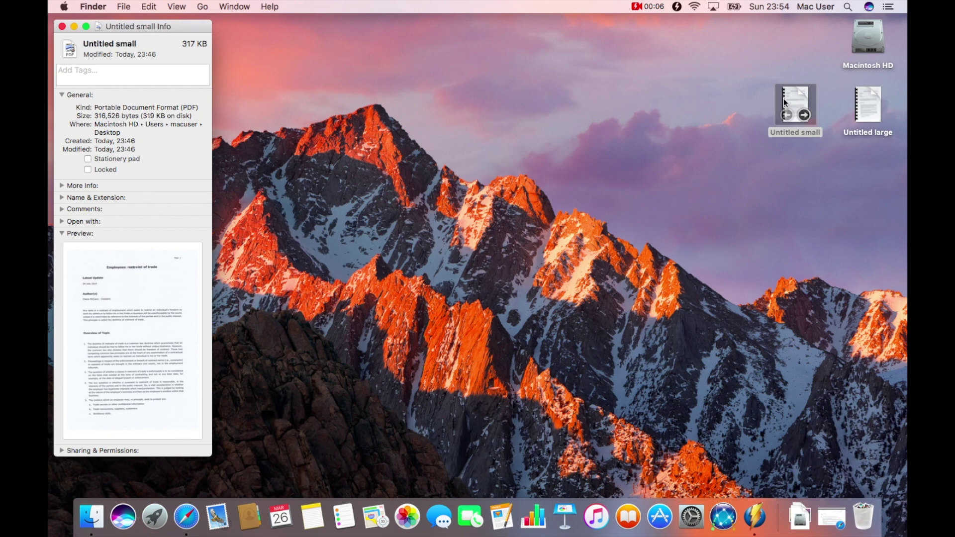
pyautogui.click(865, 101)
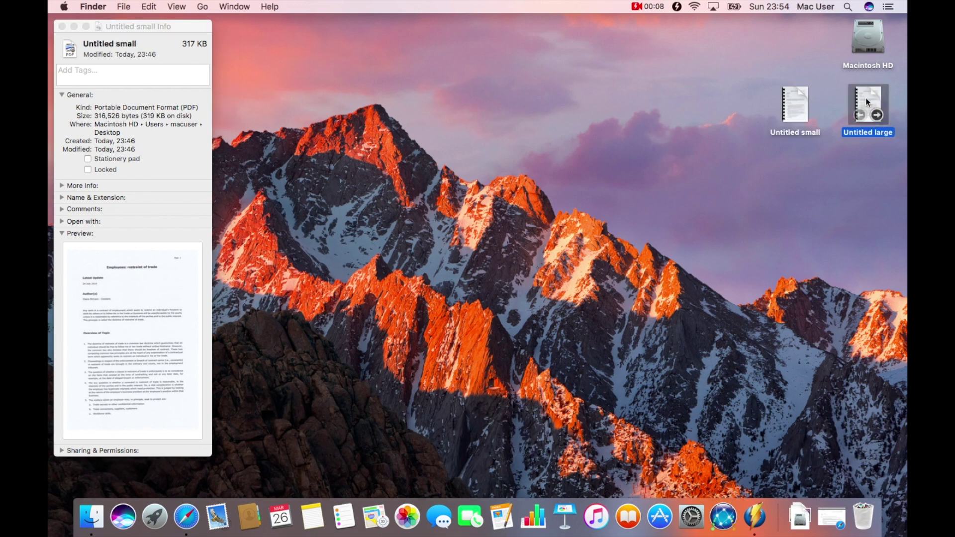
pyautogui.press('super+i')
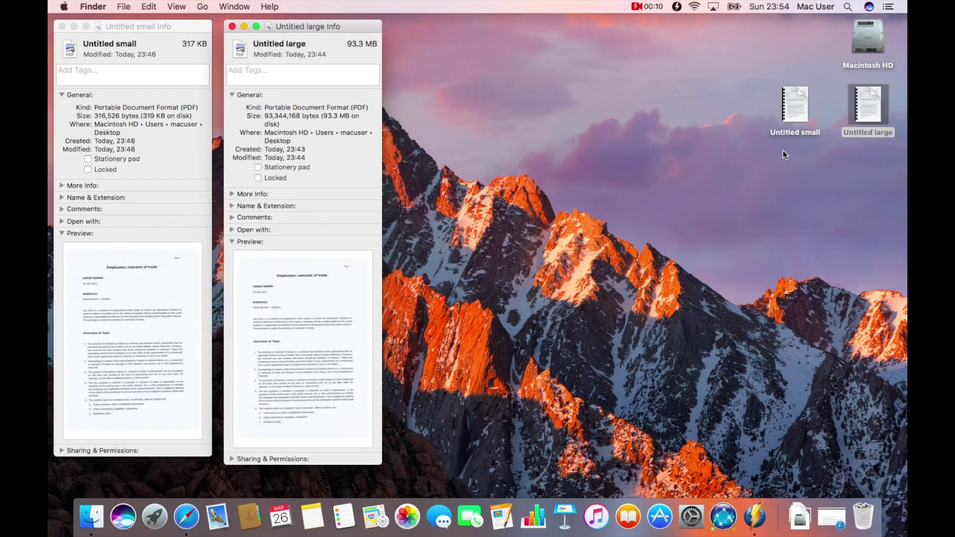
pyautogui.moveTo(799, 115)
pyautogui.doubleClick(868, 97)
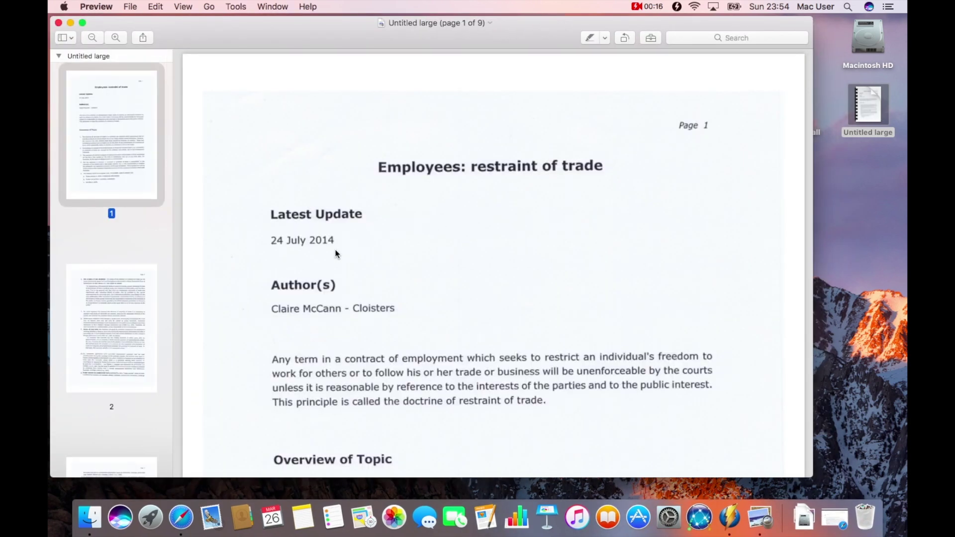
# Step: Scroll through the pages of Untitled large and Untitled small in Preview, closing each after viewing
pyautogui.scroll(-1, 335, 254)
pyautogui.scroll(-20, 335, 254)
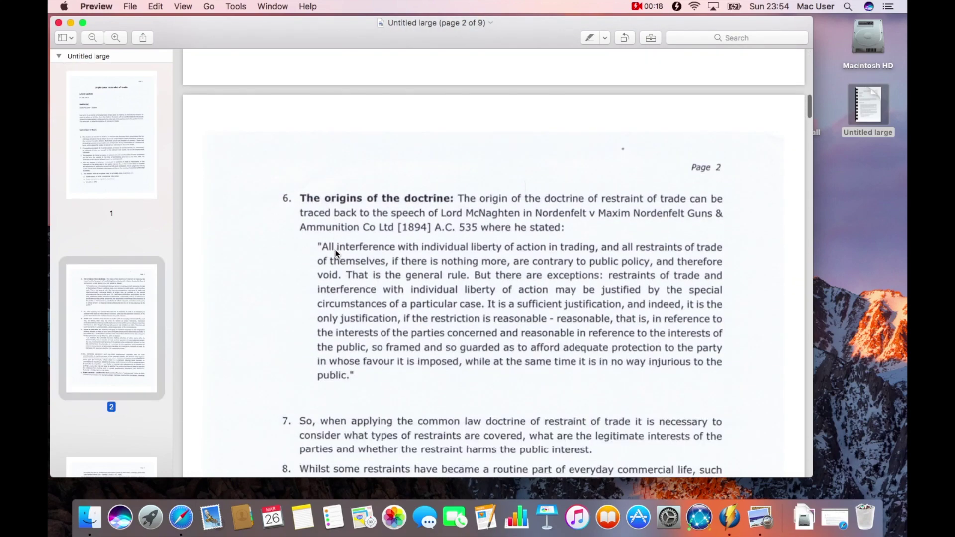
pyautogui.click(59, 23)
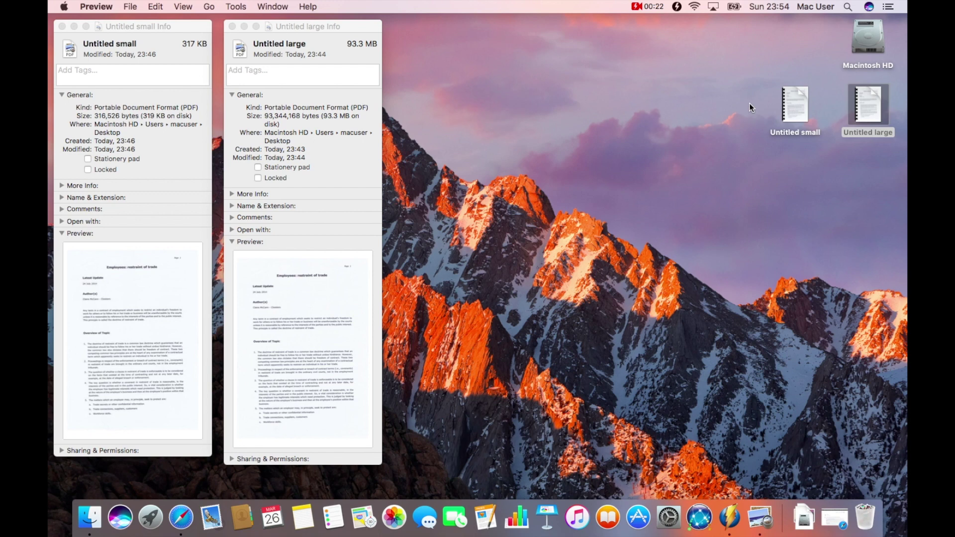
pyautogui.doubleClick(788, 102)
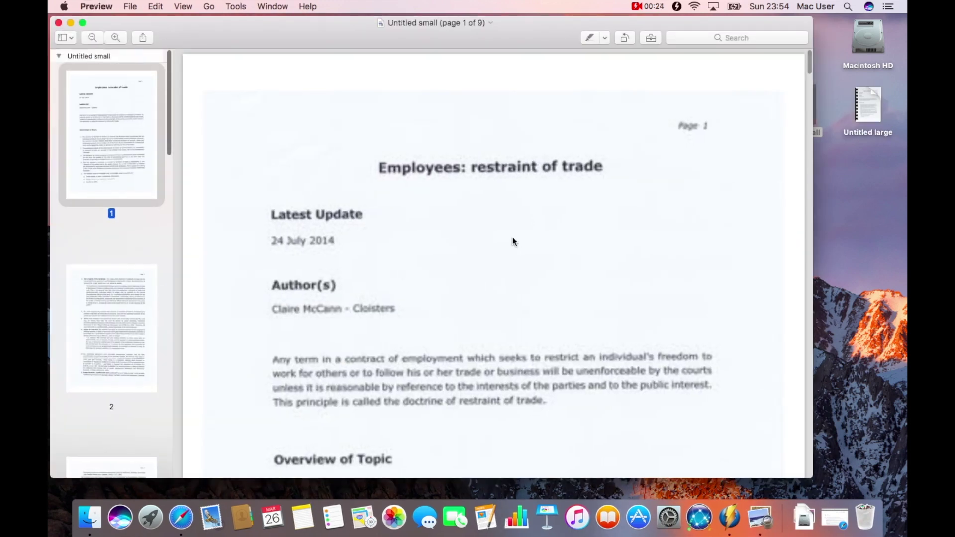
pyautogui.scroll(-10, 513, 241)
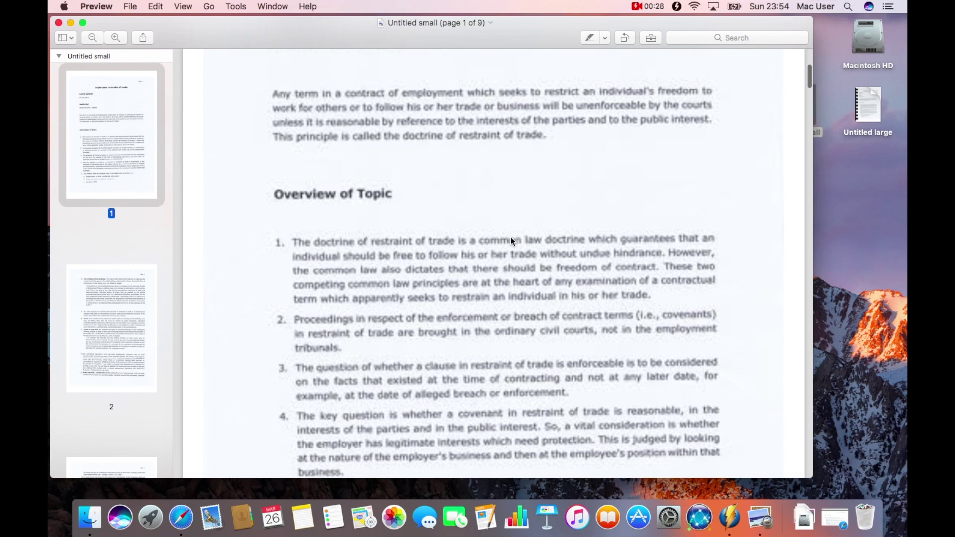
pyautogui.click(59, 23)
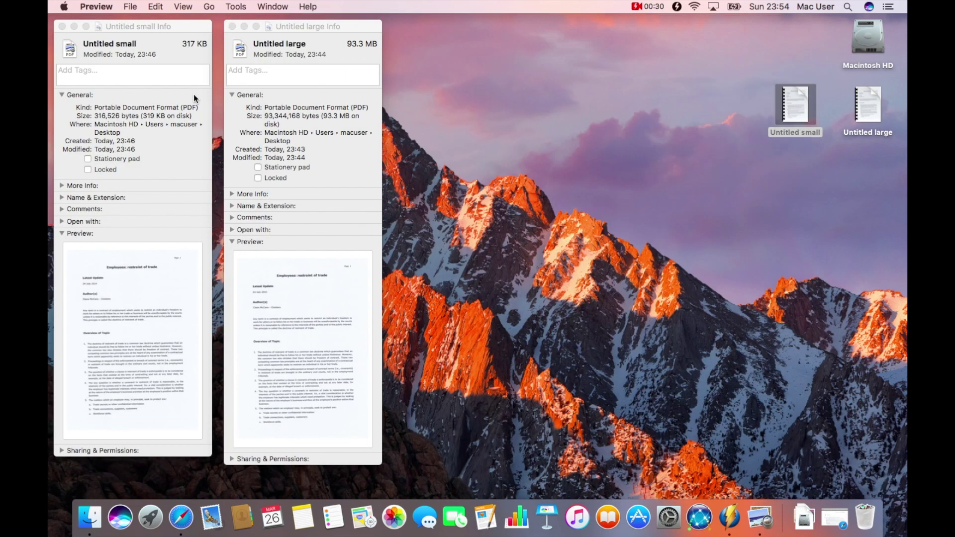
# Step: Close both Info windows, quit Preview, and restore Safari from the Dock
pyautogui.click(232, 26)
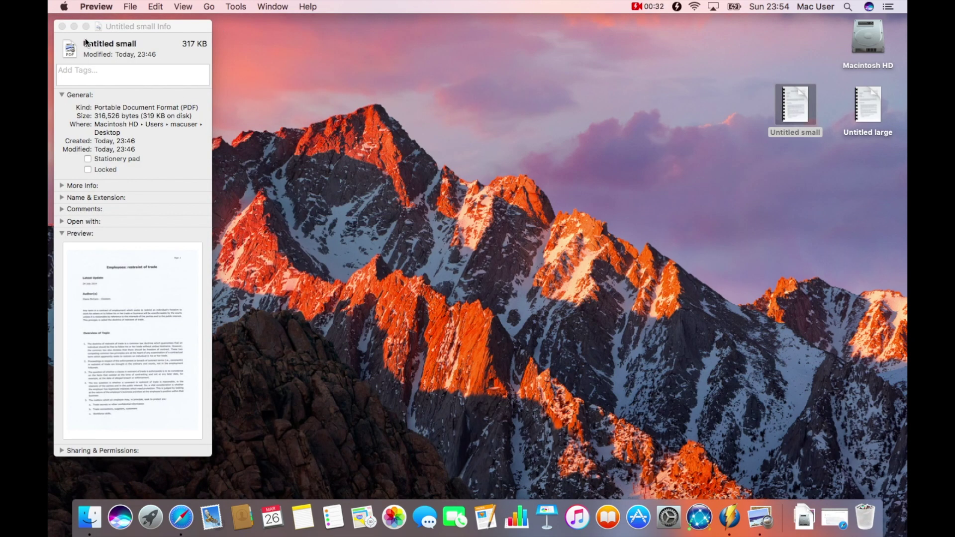
pyautogui.click(61, 26)
pyautogui.press('super+q')
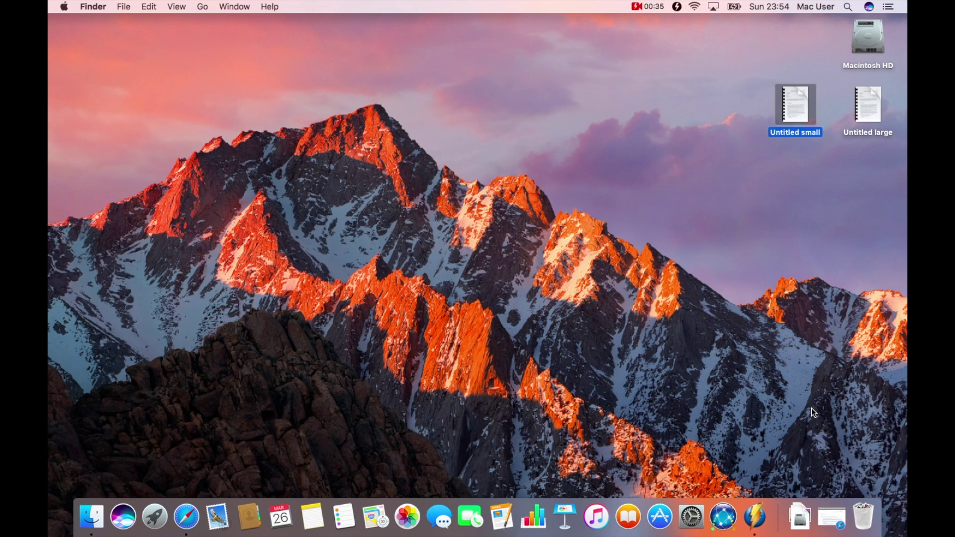
pyautogui.click(833, 521)
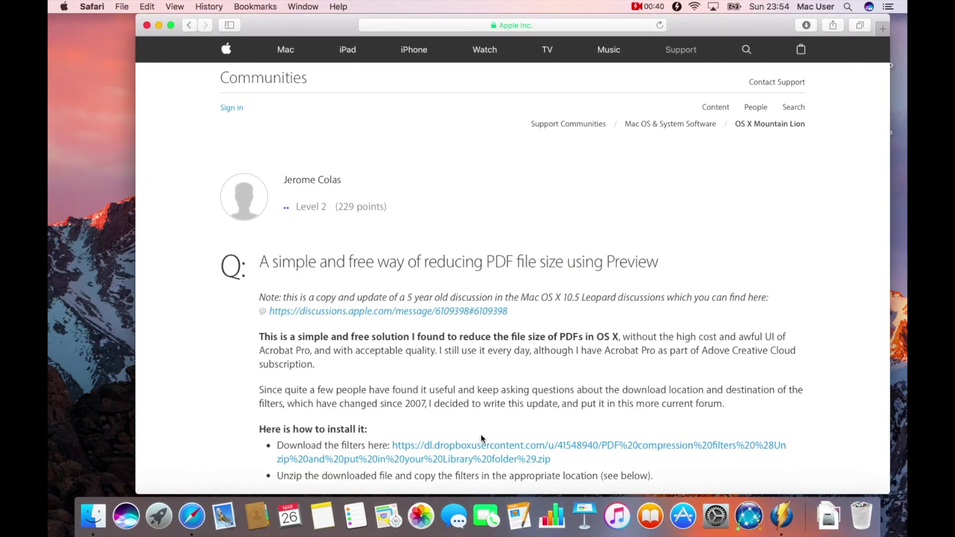
# Step: Download the compression filters from the article's Dropbox link and reveal the Filters folder in Finder
pyautogui.click(460, 452)
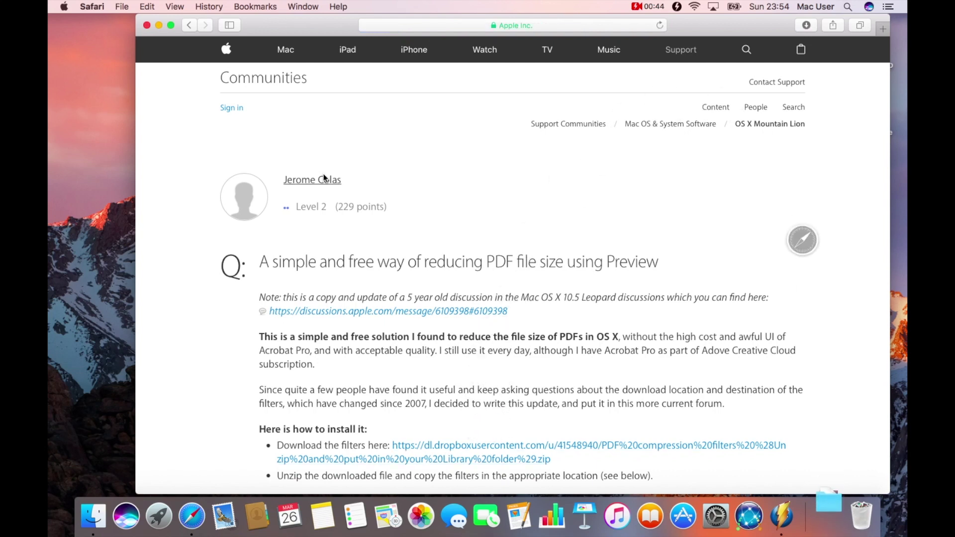
pyautogui.click(807, 26)
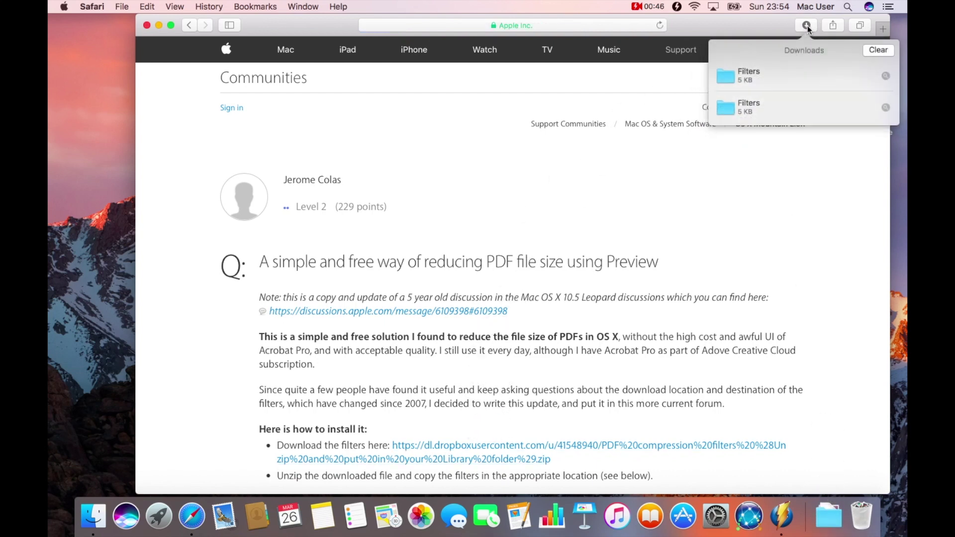
pyautogui.click(885, 76)
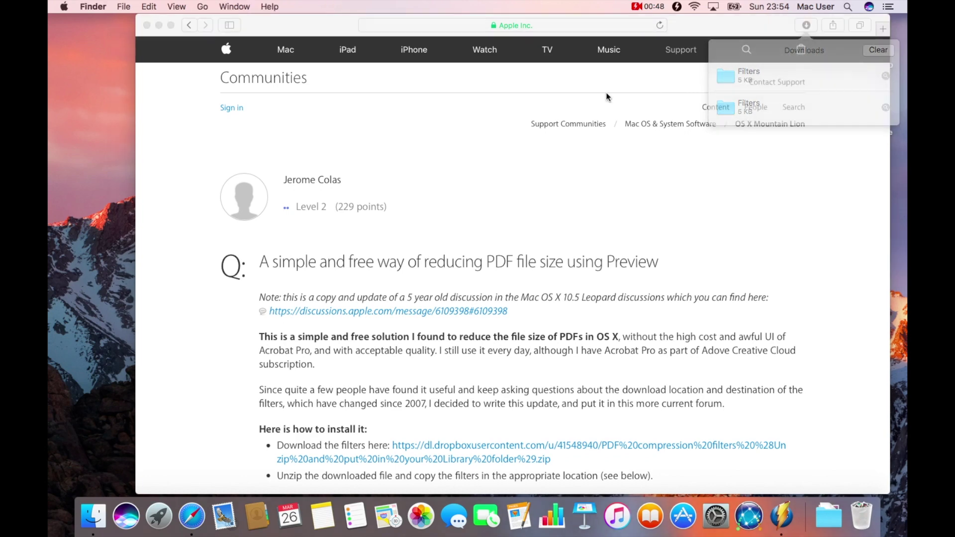
# Step: Close Safari, remove iCloud Drive from the sidebar, open Filters, and open Macintosh HD in a second window
pyautogui.click(146, 24)
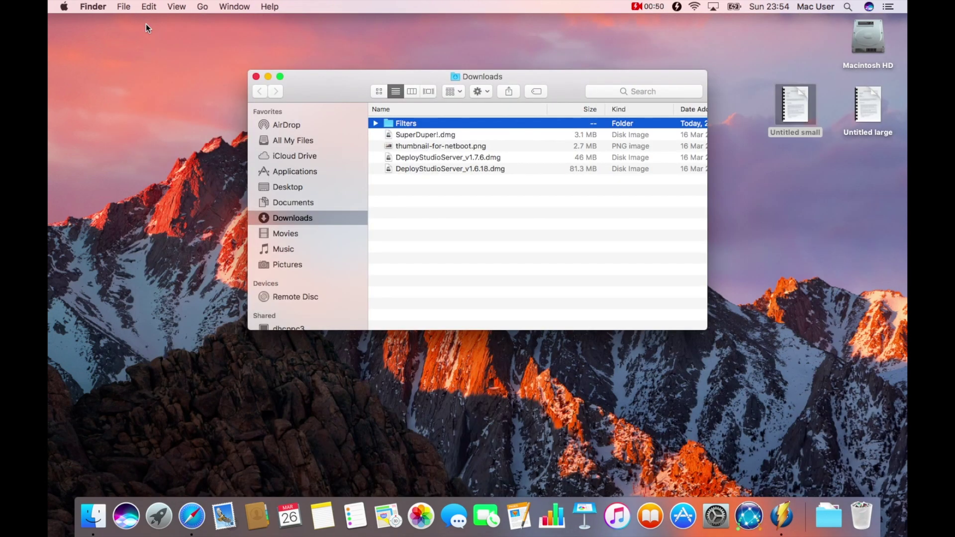
pyautogui.moveTo(294, 156); pyautogui.dragTo(196, 231)
pyautogui.click(205, 158)
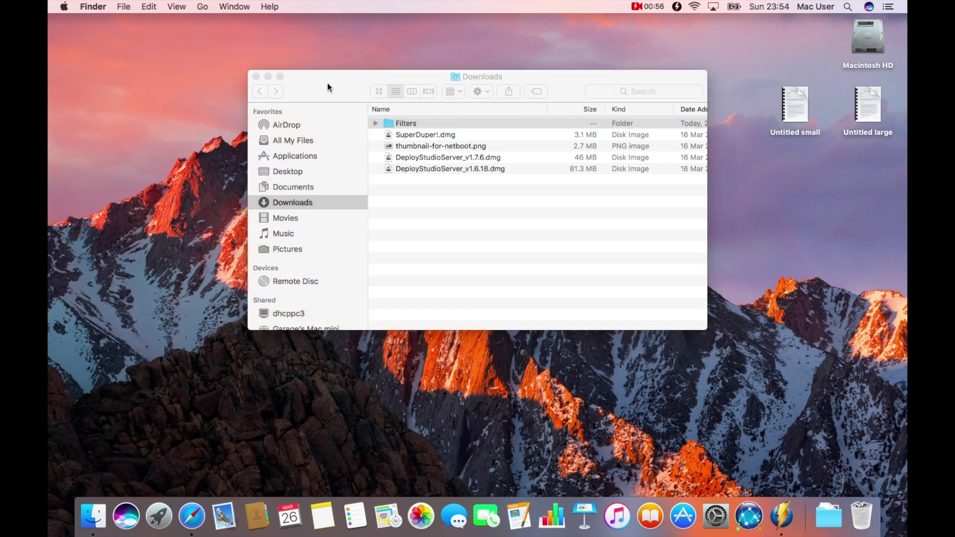
pyautogui.moveTo(327, 84); pyautogui.dragTo(214, 203)
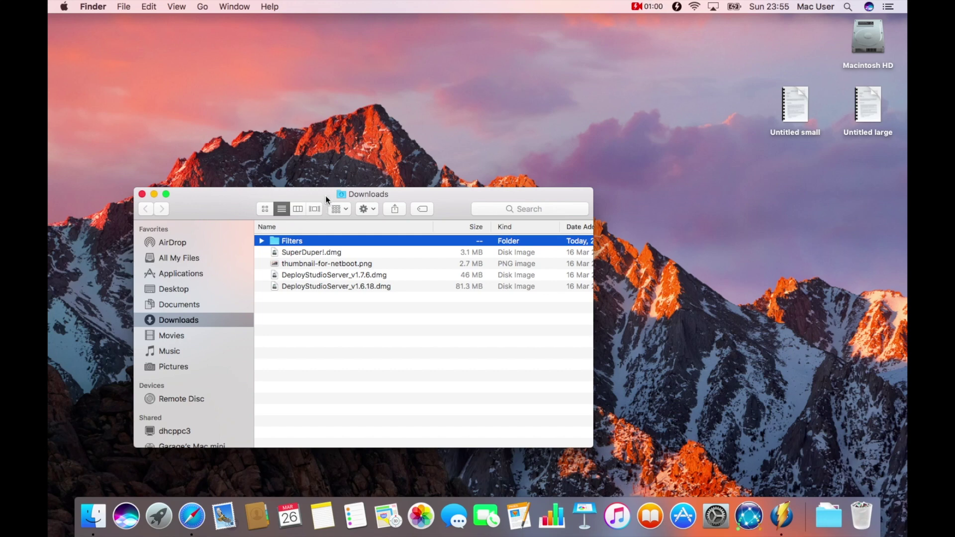
pyautogui.doubleClick(286, 241)
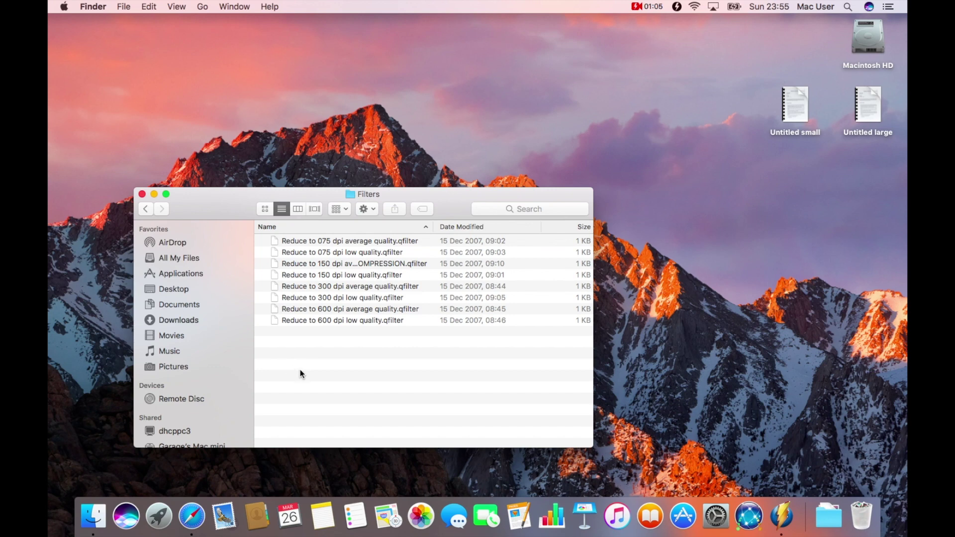
pyautogui.doubleClick(878, 30)
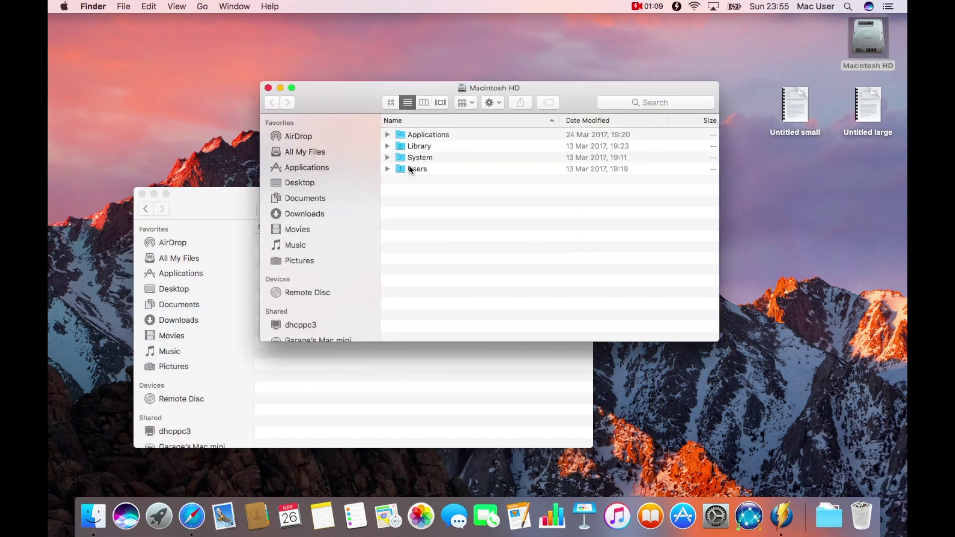
# Step: Navigate to the Library's PDF Services folder on Macintosh HD
pyautogui.doubleClick(411, 146)
pyautogui.scroll(-5, 412, 148)
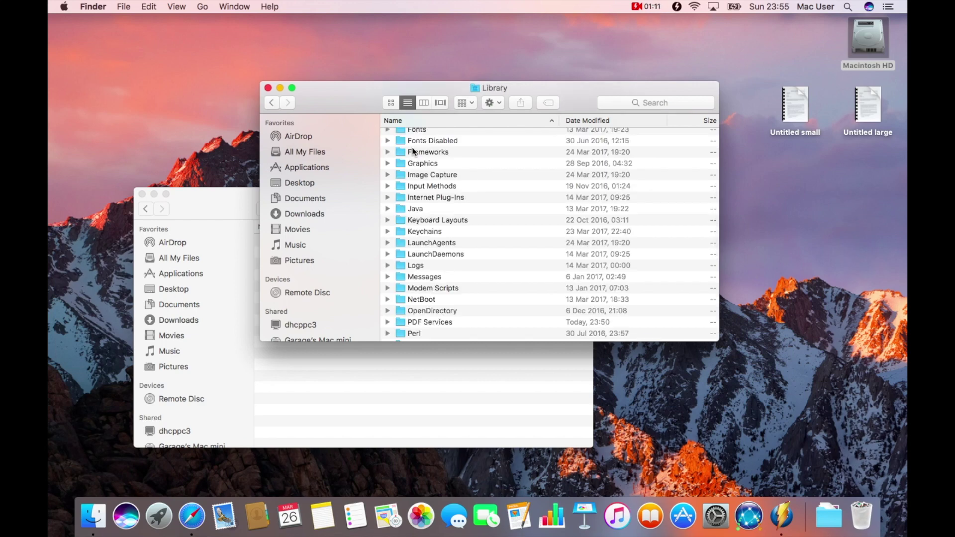
pyautogui.press('p')
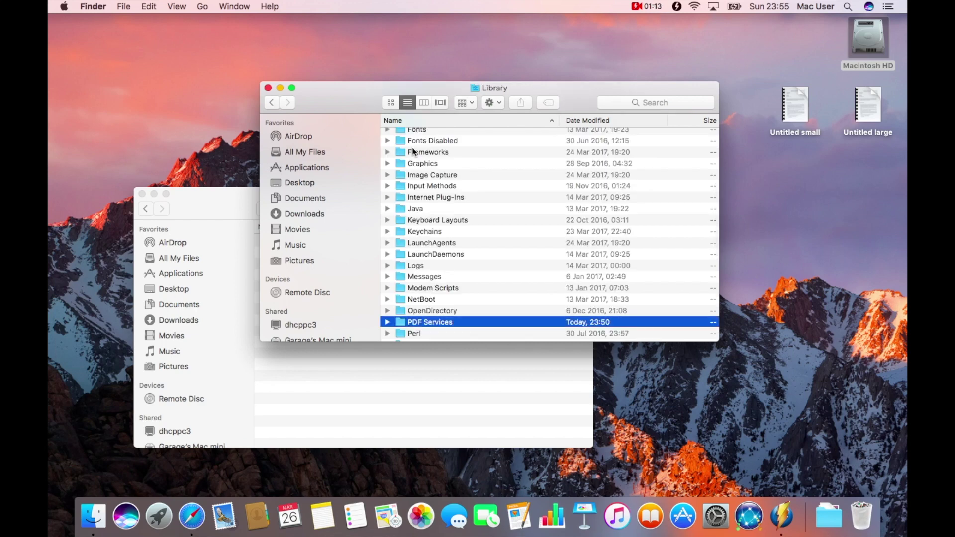
pyautogui.doubleClick(419, 319)
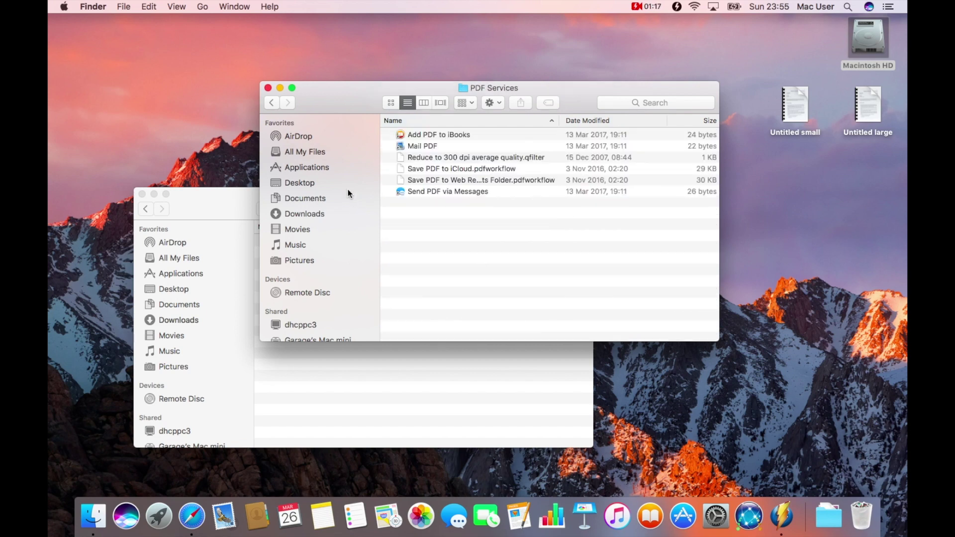
# Step: Move all eight .qfilter files into PDF Services, authenticating with the administrator password and replacing the existing filter
pyautogui.click(222, 208)
pyautogui.press('super+a')
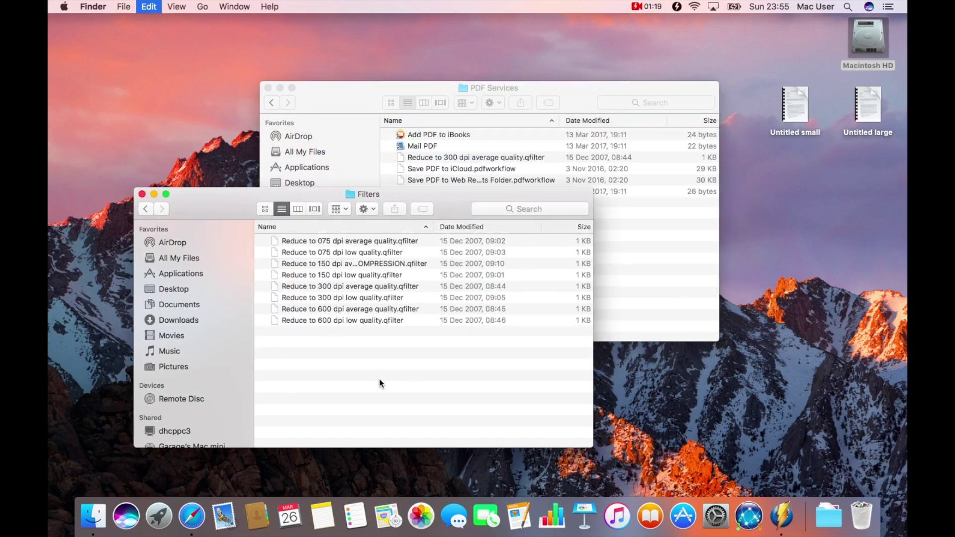
pyautogui.moveTo(347, 298); pyautogui.dragTo(492, 338)
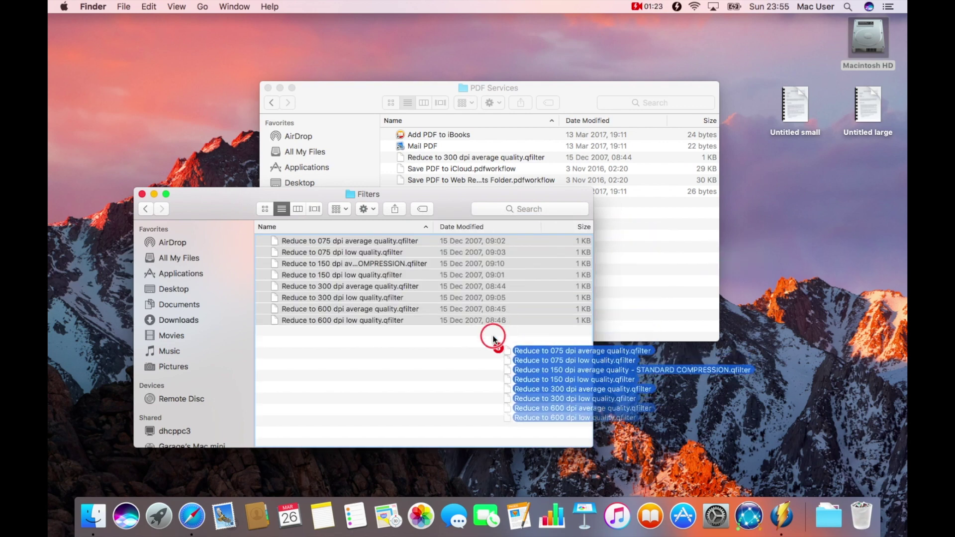
pyautogui.moveTo(494, 340); pyautogui.dragTo(626, 274)
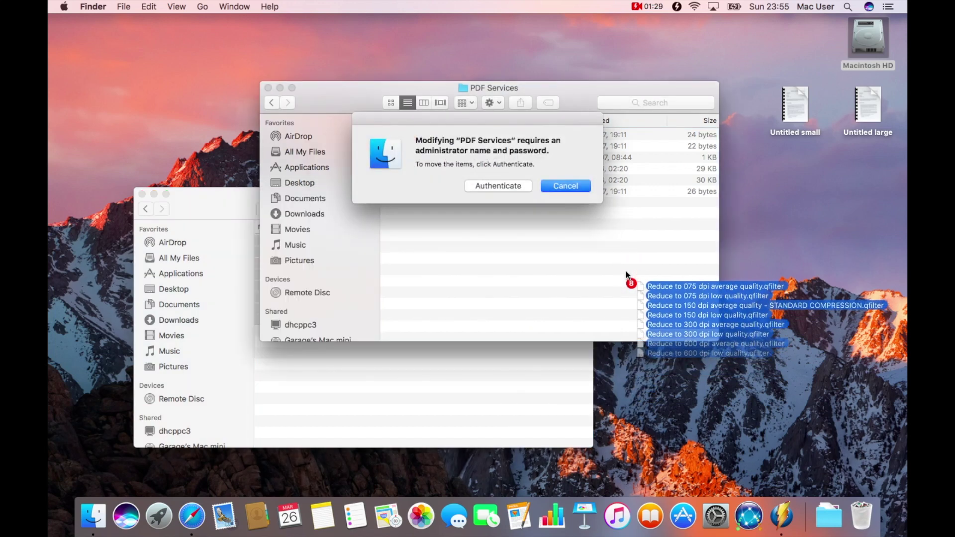
pyautogui.click(510, 187)
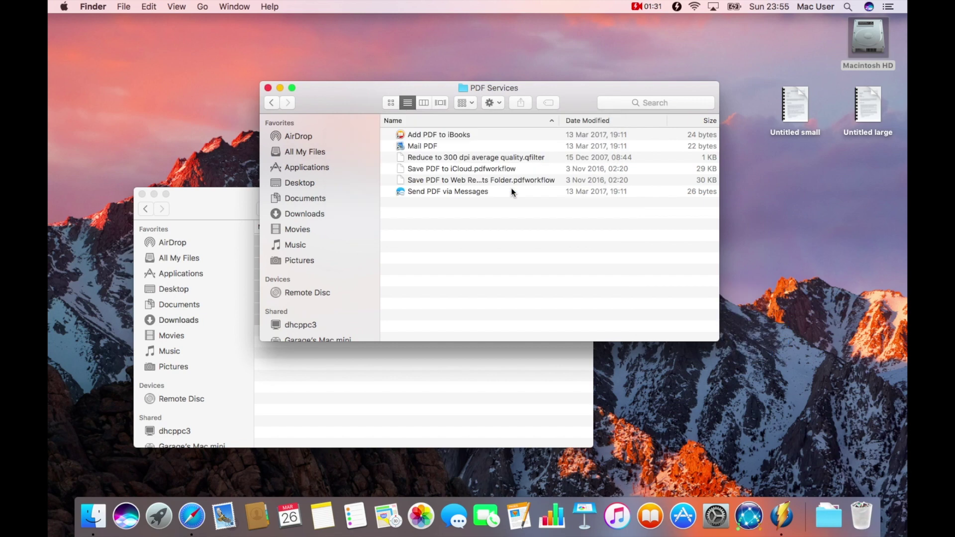
pyautogui.write('••••••')
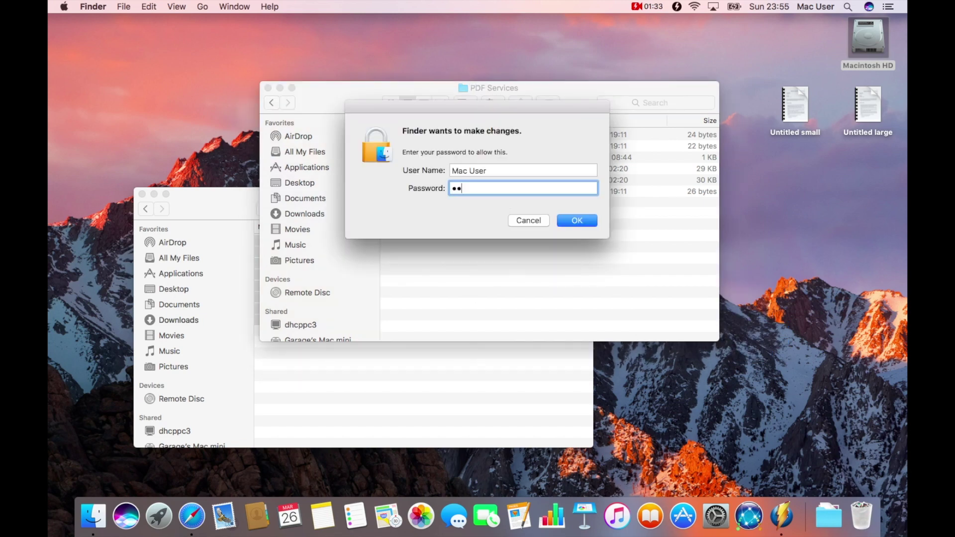
pyautogui.press('Return')
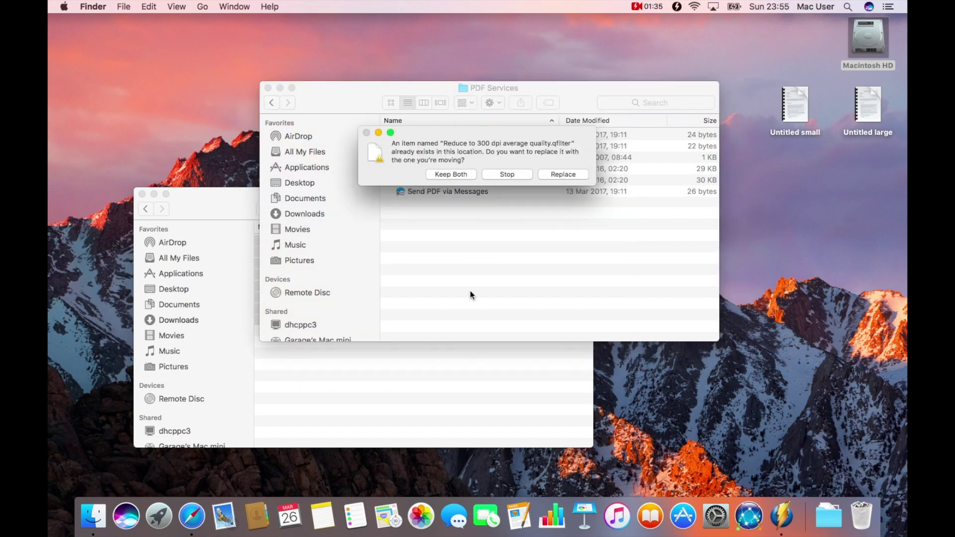
pyautogui.click(581, 174)
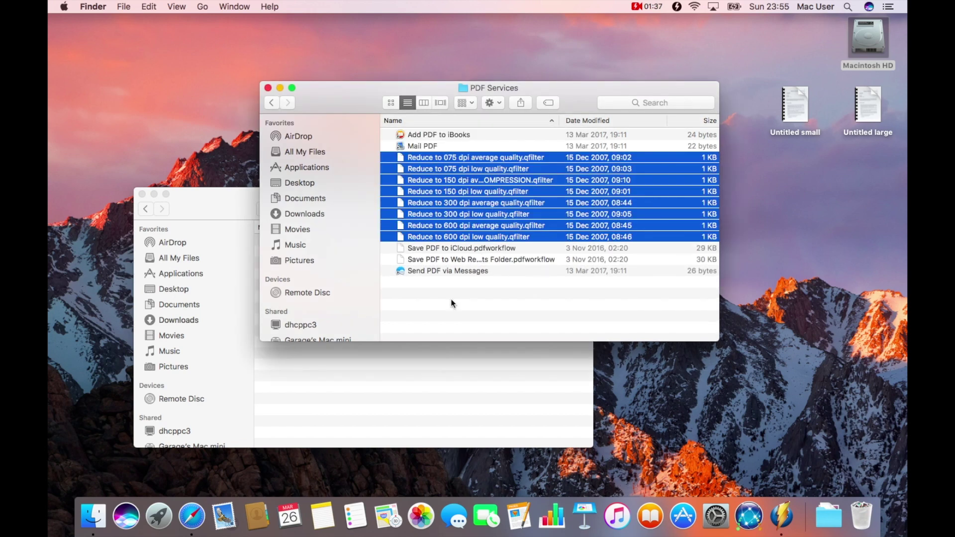
# Step: Close the Filters and PDF Services windows, then duplicate Untitled large
pyautogui.click(142, 194)
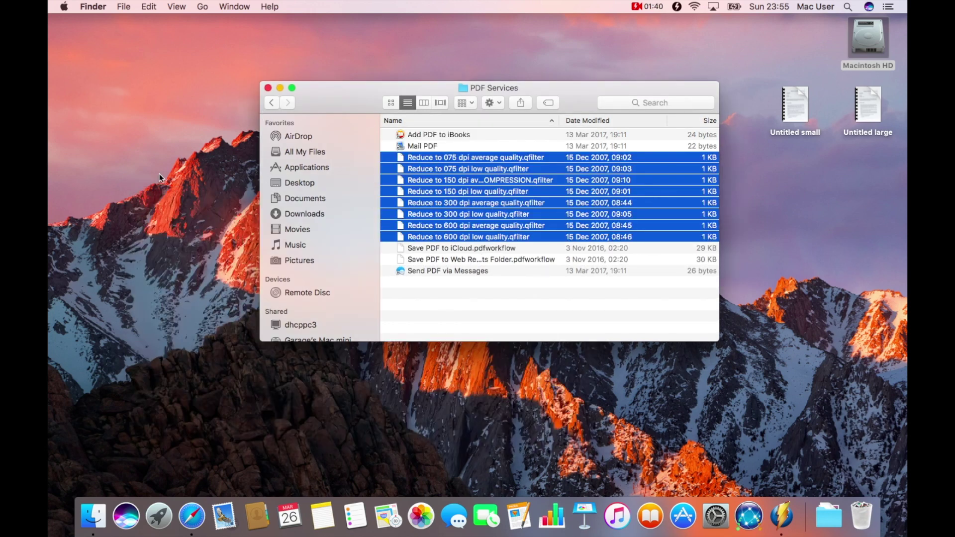
pyautogui.click(267, 87)
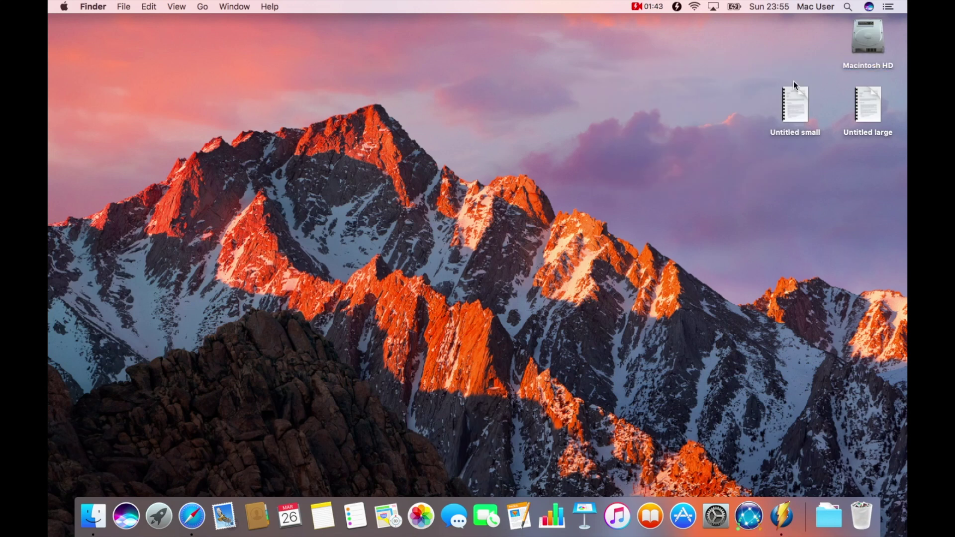
pyautogui.click(855, 98)
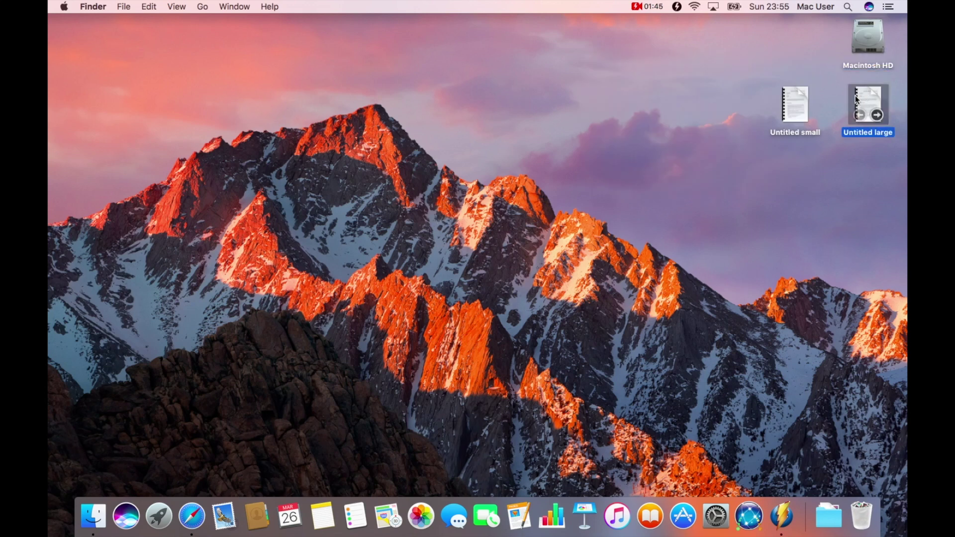
pyautogui.press('super+d')
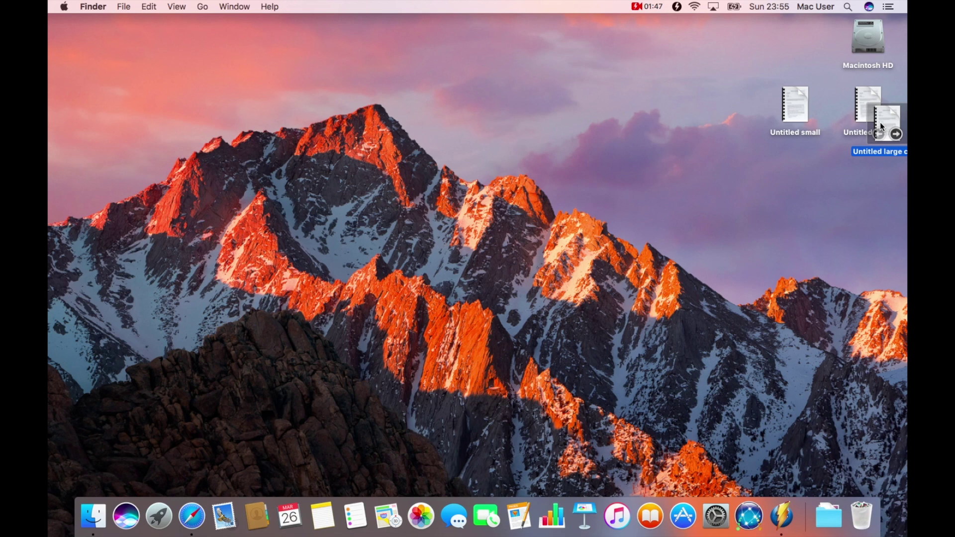
# Step: Move the copy to mid-desktop, rename it 'Untitled small 300 dpi', and show its 93.3 MB info
pyautogui.moveTo(877, 121); pyautogui.dragTo(469, 185)
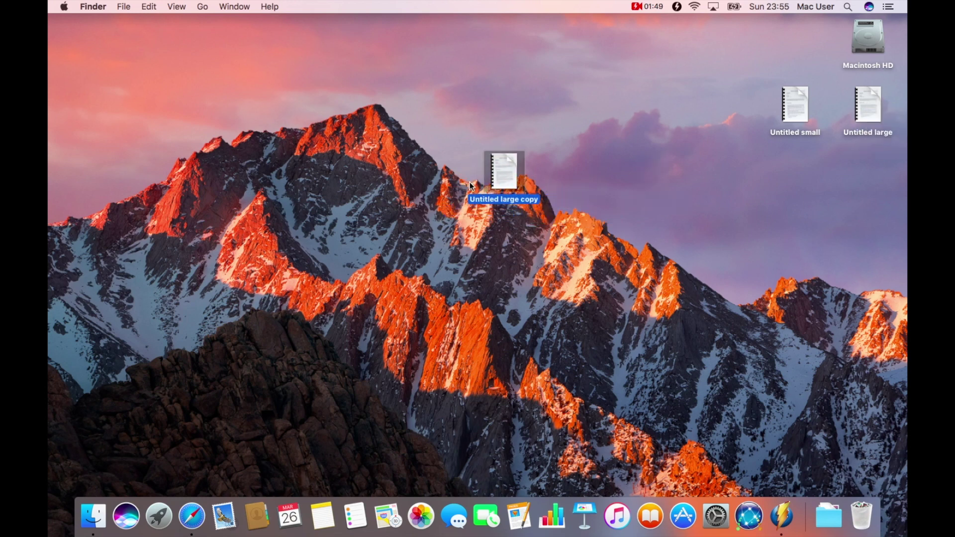
pyautogui.press('Return')
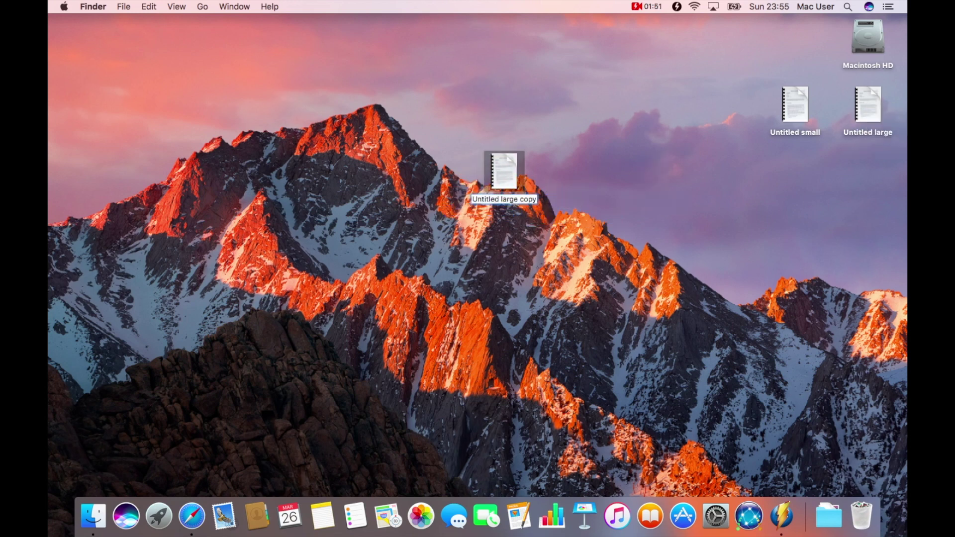
pyautogui.press('BackSpace')
pyautogui.press('BackSpace')
pyautogui.press('BackSpace')
pyautogui.press('BackSpace')
pyautogui.press('BackSpace')
pyautogui.press('BackSpace')
pyautogui.press('BackSpace')
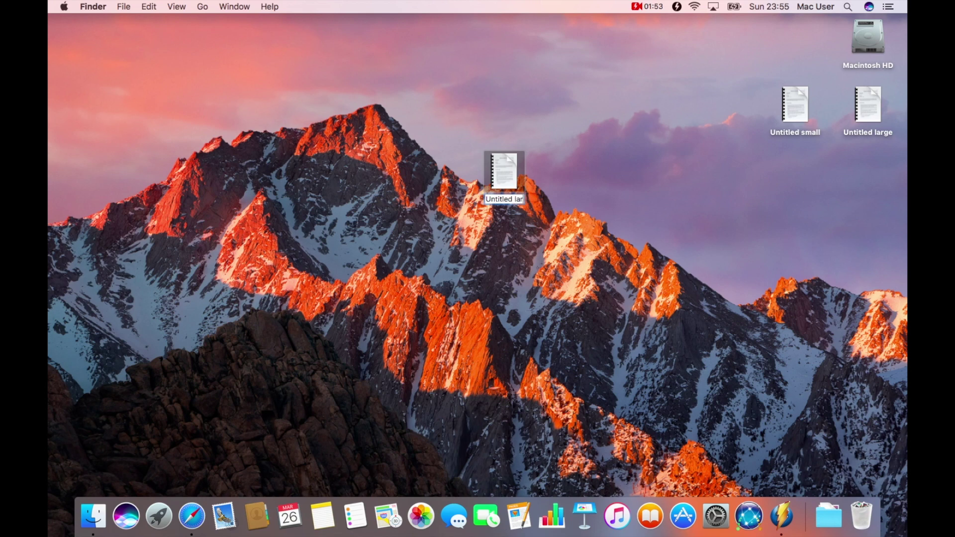
pyautogui.press('BackSpace')
pyautogui.press('BackSpace')
pyautogui.press('BackSpace')
pyautogui.write('small 300 dpi')
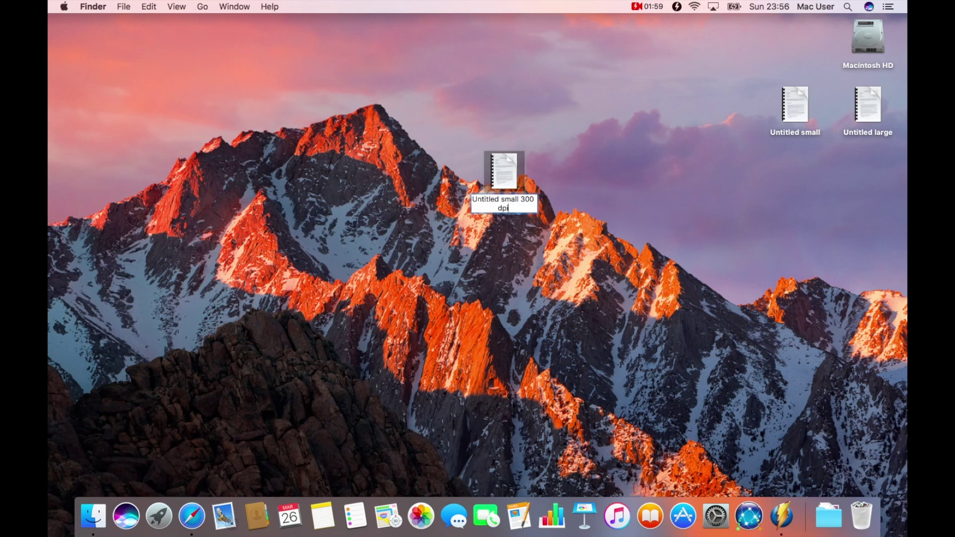
pyautogui.press('Return')
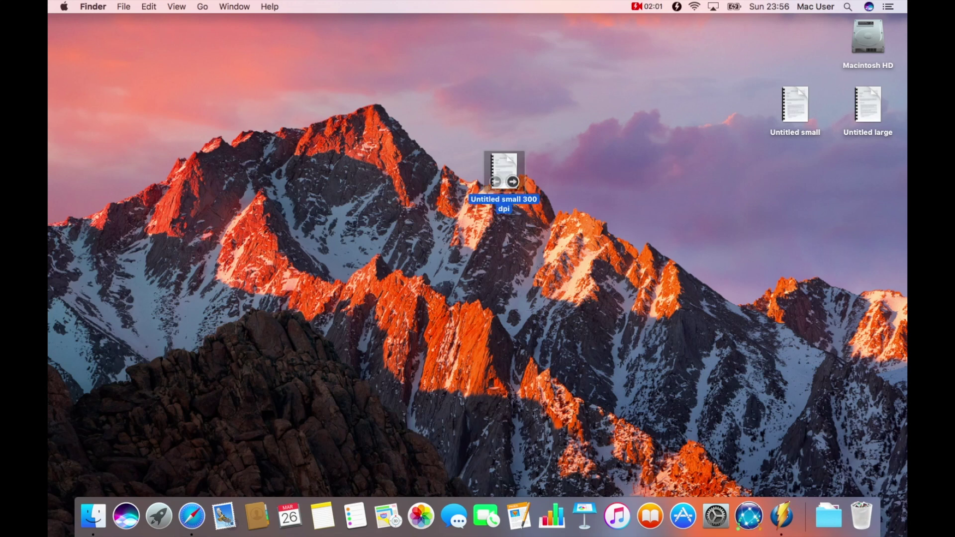
pyautogui.press('super+i')
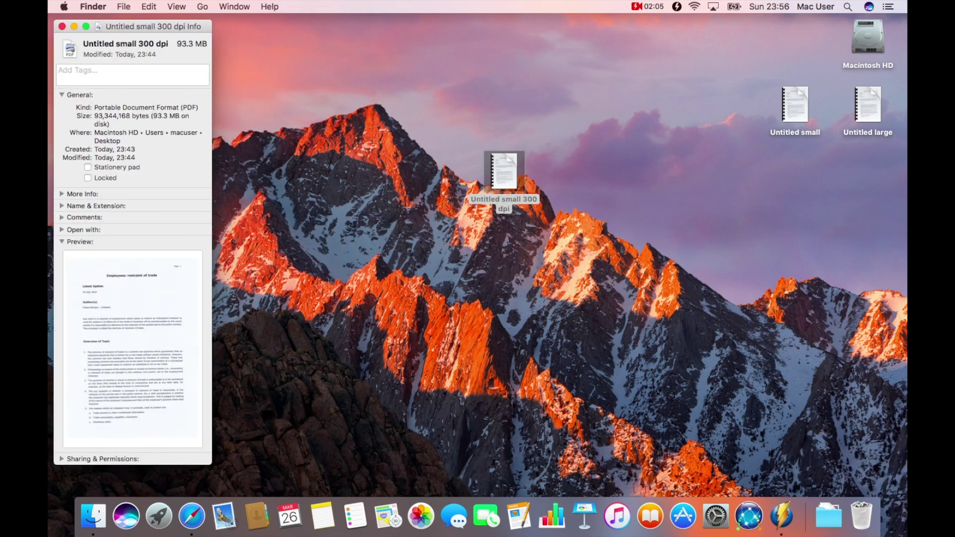
# Step: Show Get Info for the Untitled small and Untitled large PDFs to check their sizes
pyautogui.click(795, 105)
pyautogui.press('super+i')
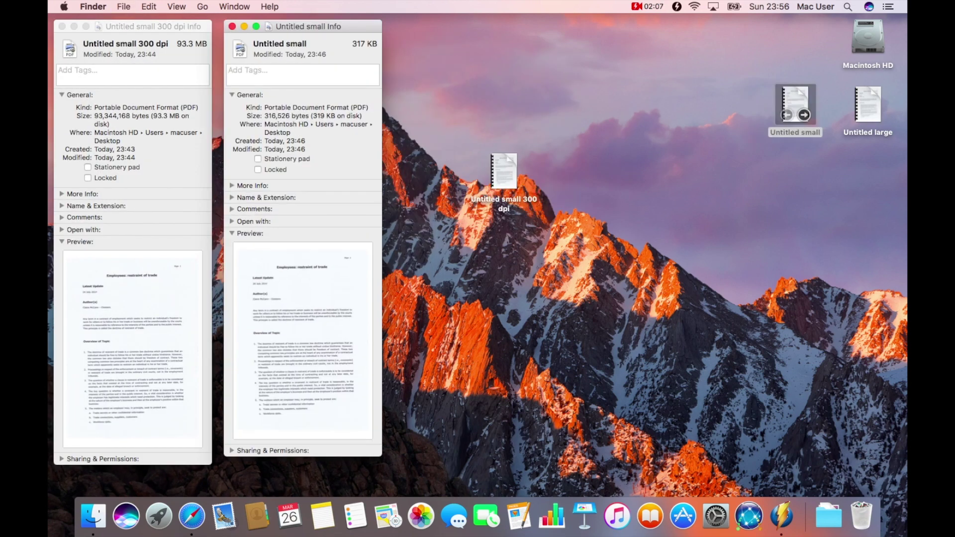
pyautogui.click(868, 104)
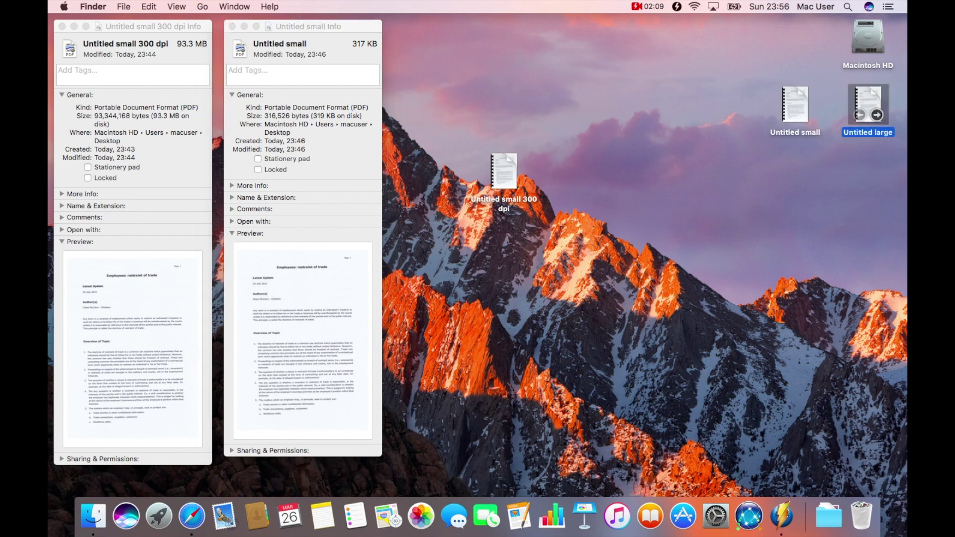
pyautogui.press('super+i')
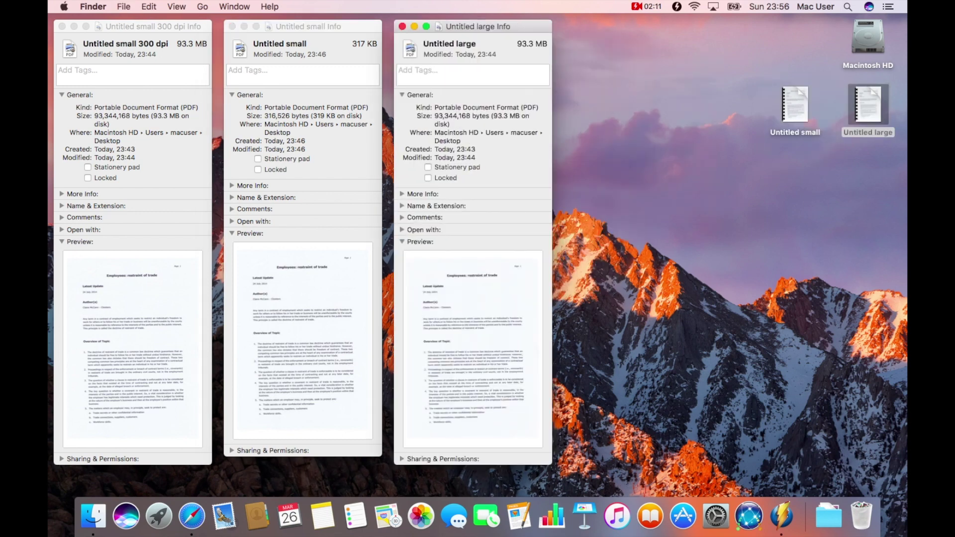
# Step: Close the three Info windows for Untitled large, Untitled small and Untitled small 300 dpi
pyautogui.click(402, 26)
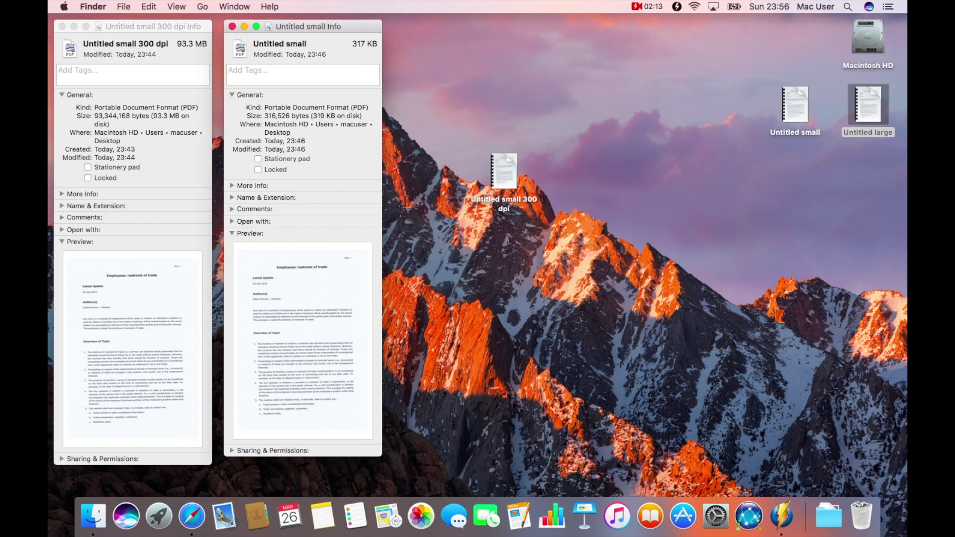
pyautogui.click(231, 26)
pyautogui.click(62, 26)
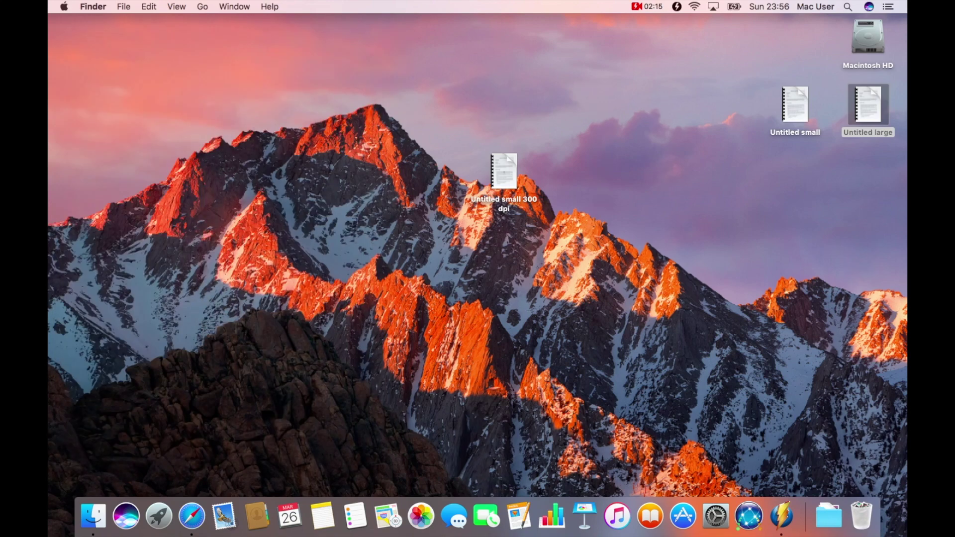
# Step: Re-export 'Untitled small 300 dpi' over itself with the Reduce to 300 dpi average quality filter, then close it
pyautogui.doubleClick(503, 173)
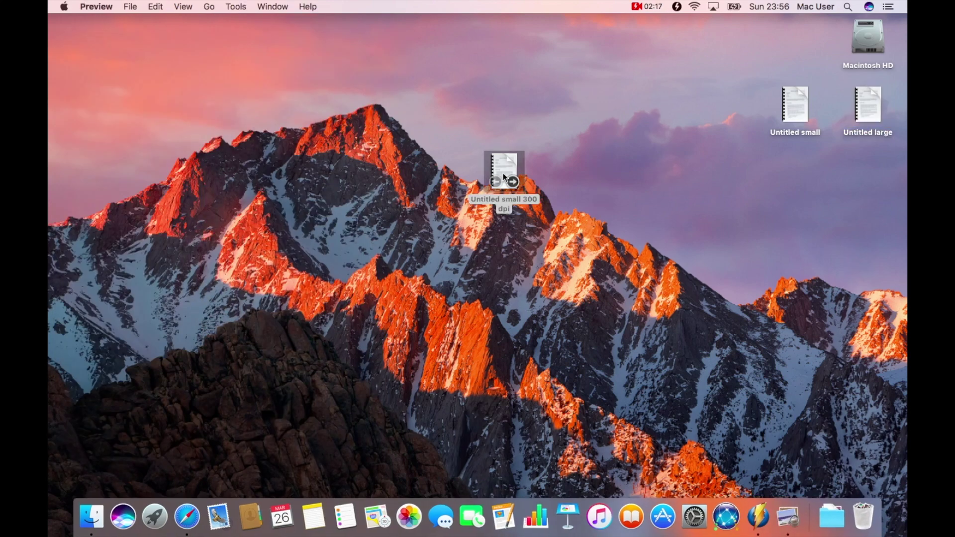
pyautogui.click(129, 6)
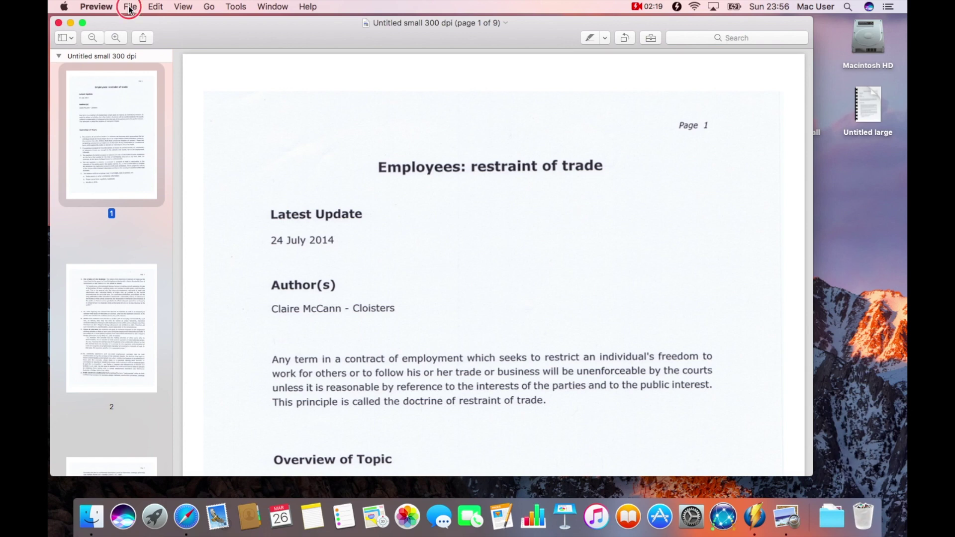
pyautogui.click(157, 133)
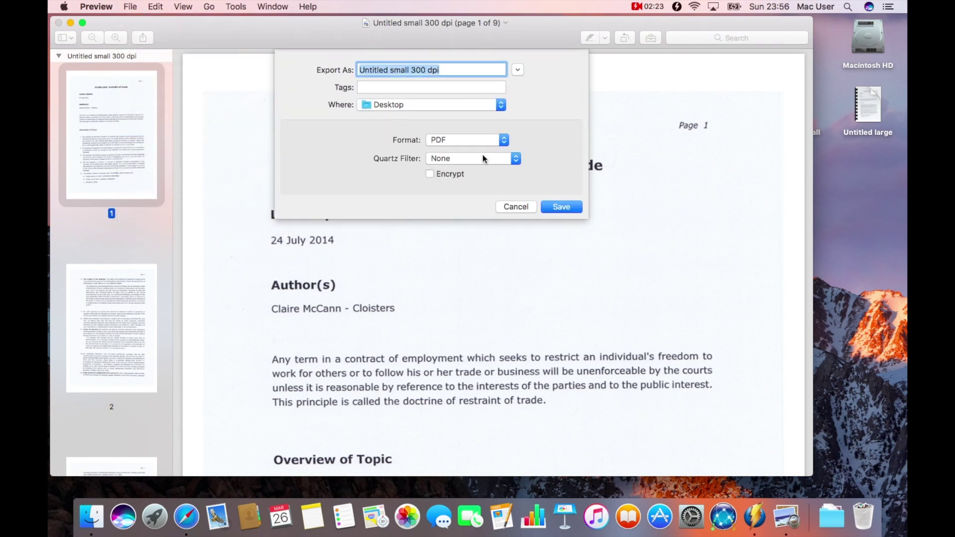
pyautogui.click(482, 157)
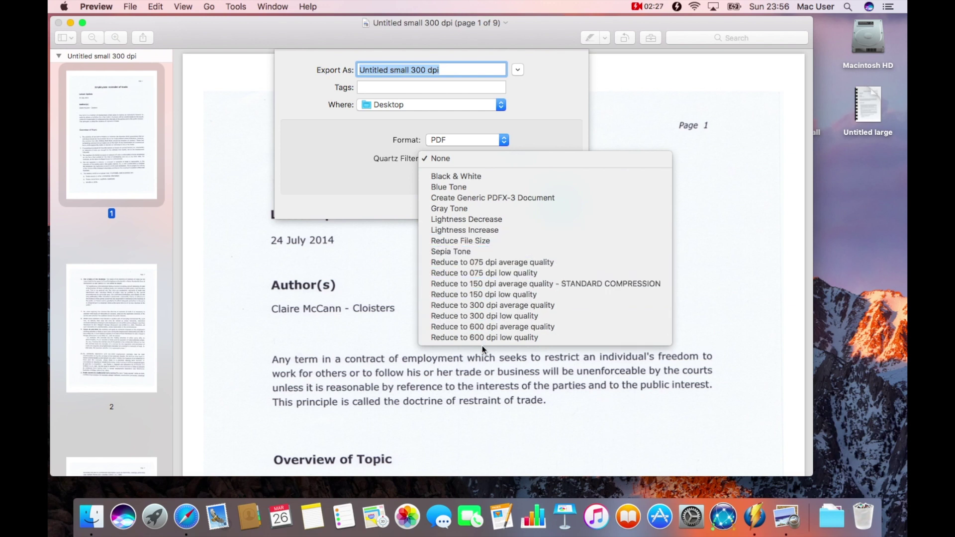
pyautogui.click(483, 305)
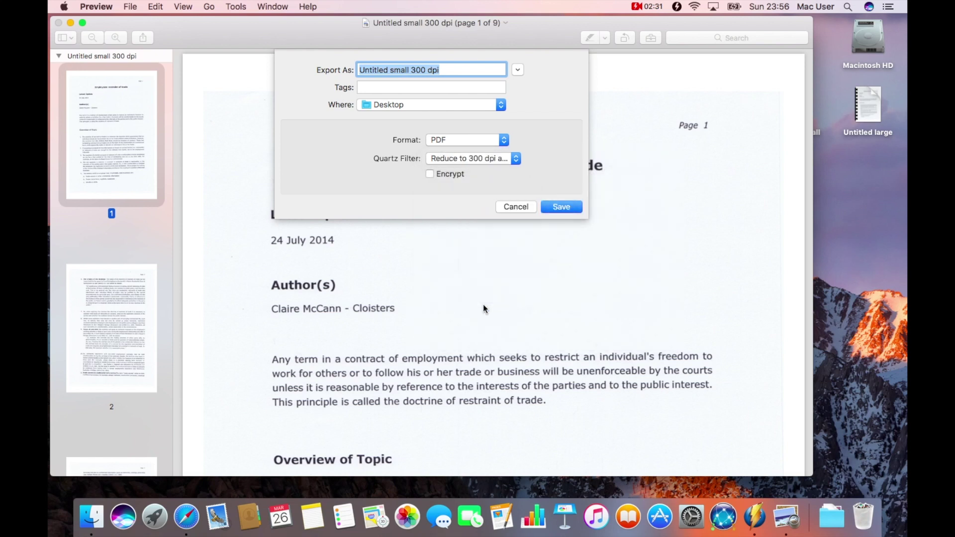
pyautogui.click(562, 207)
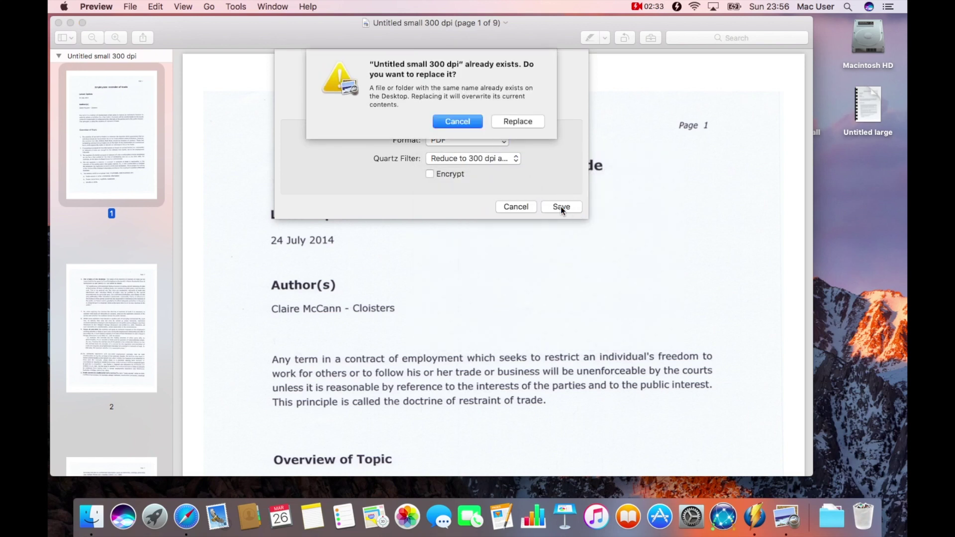
pyautogui.click(518, 124)
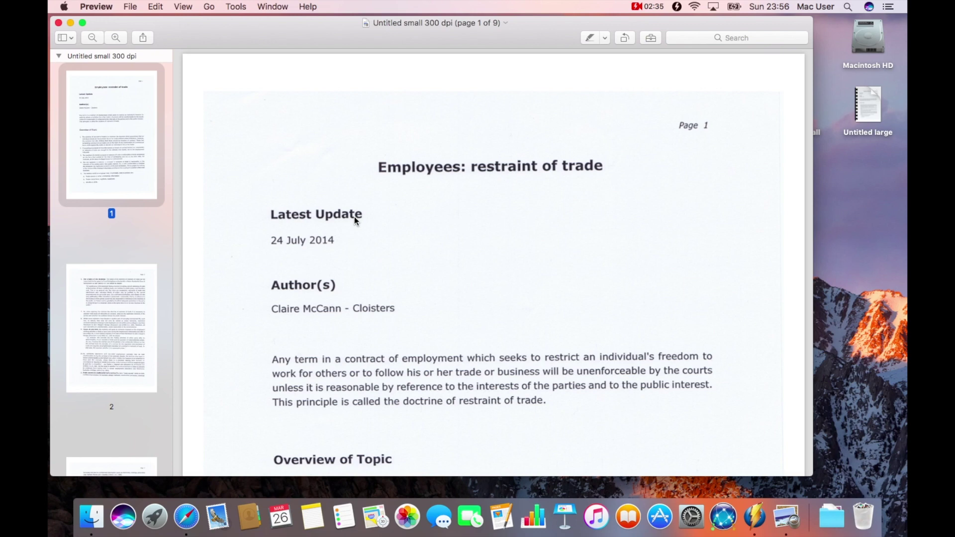
pyautogui.click(57, 23)
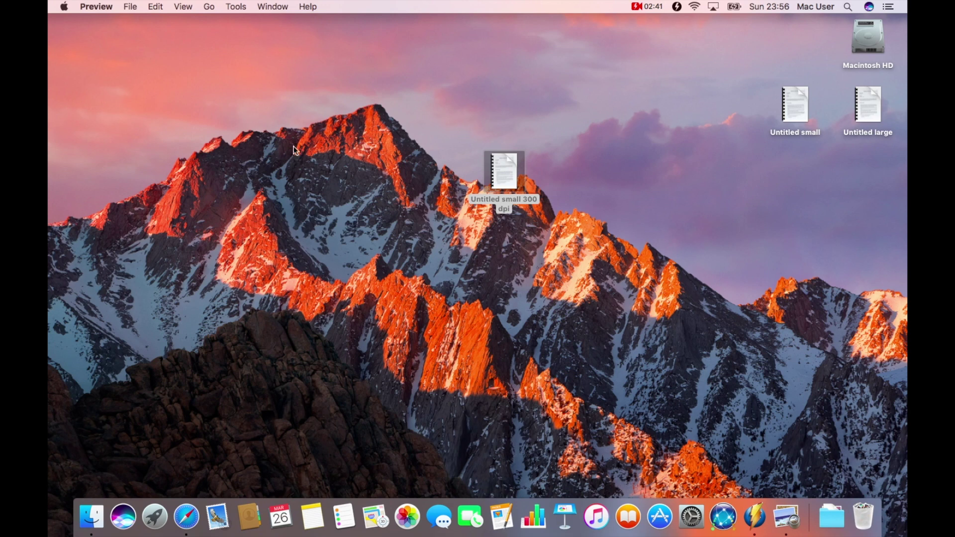
pyautogui.click(501, 160)
pyautogui.press('super+i')
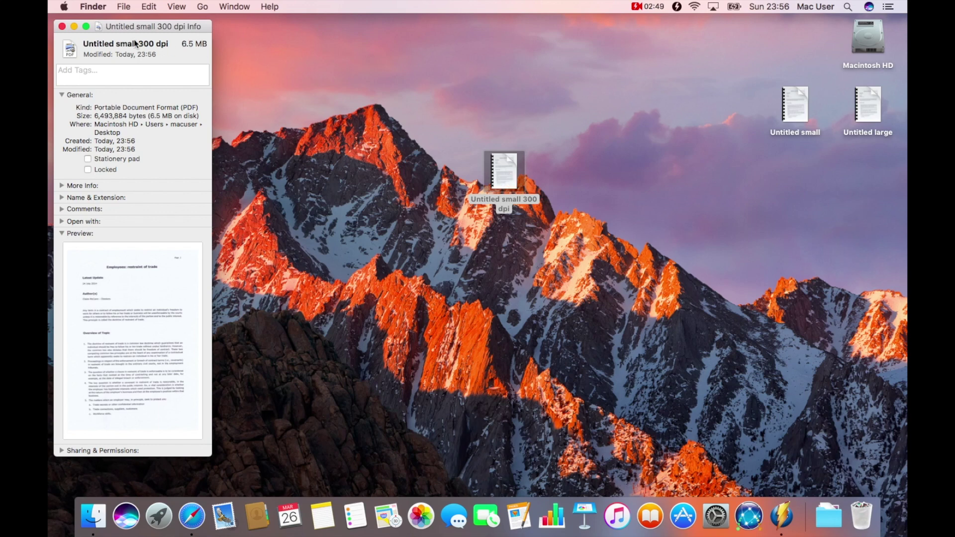
pyautogui.click(62, 25)
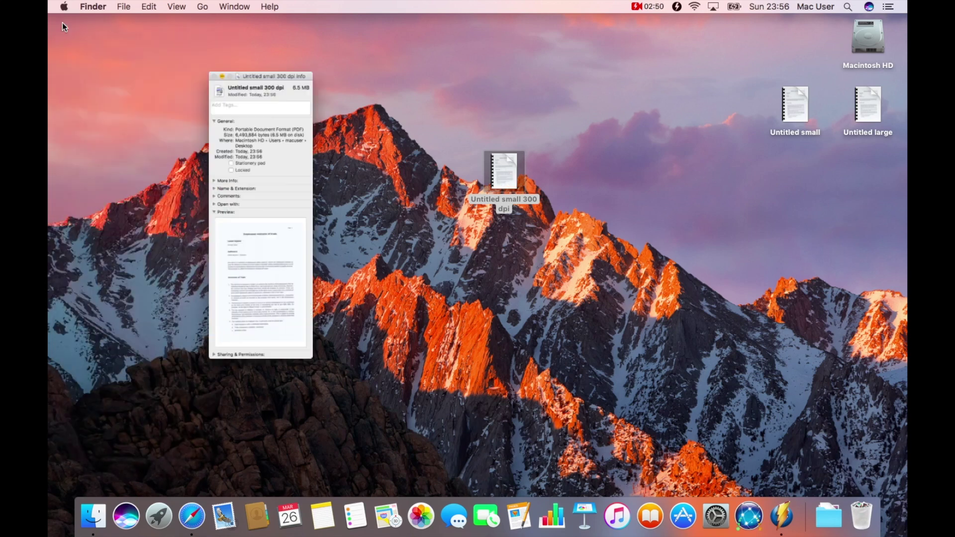
pyautogui.doubleClick(502, 163)
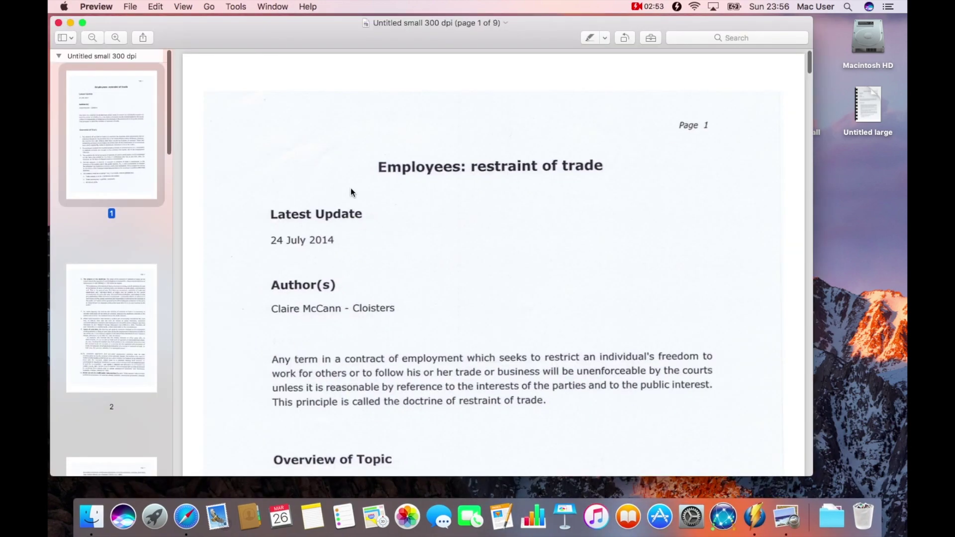
pyautogui.scroll(-10, 351, 192)
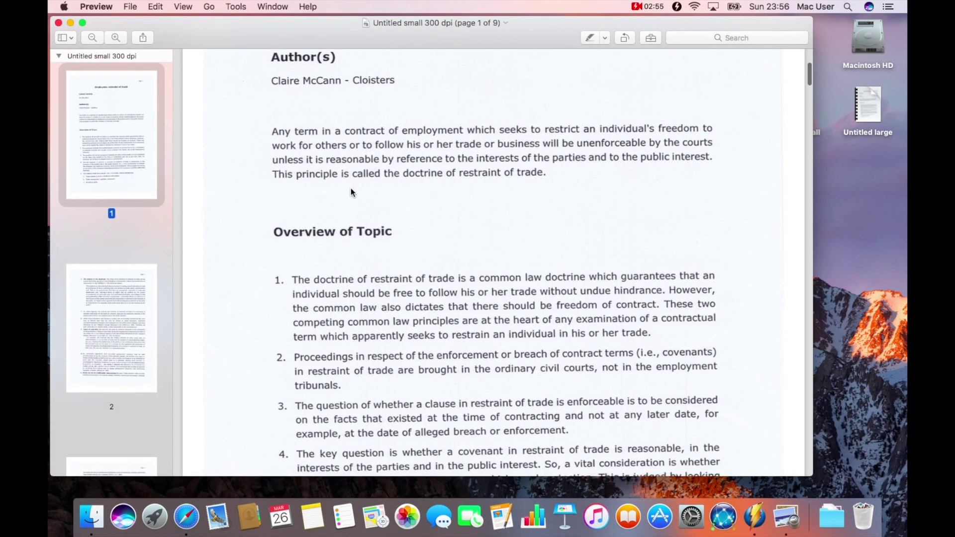
pyautogui.scroll(-15, 351, 188)
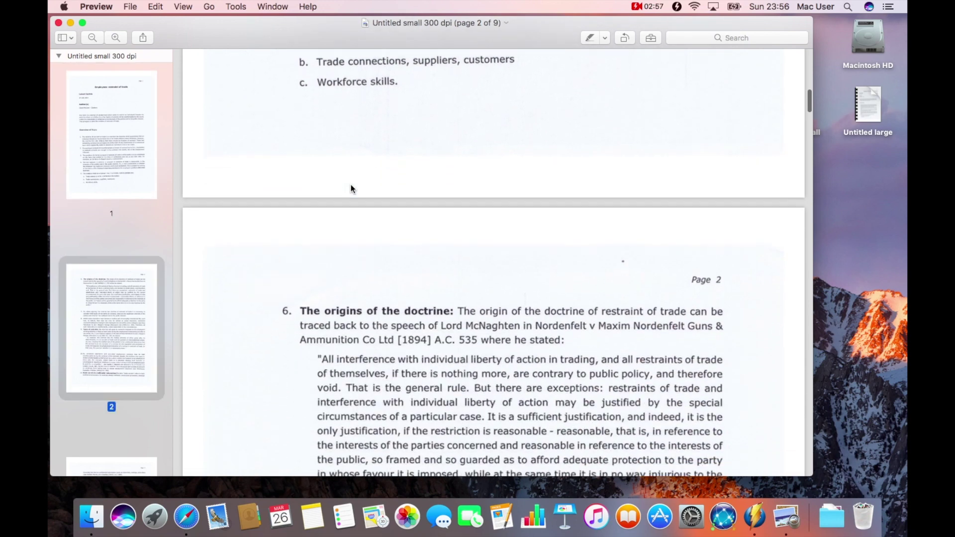
pyautogui.click(58, 22)
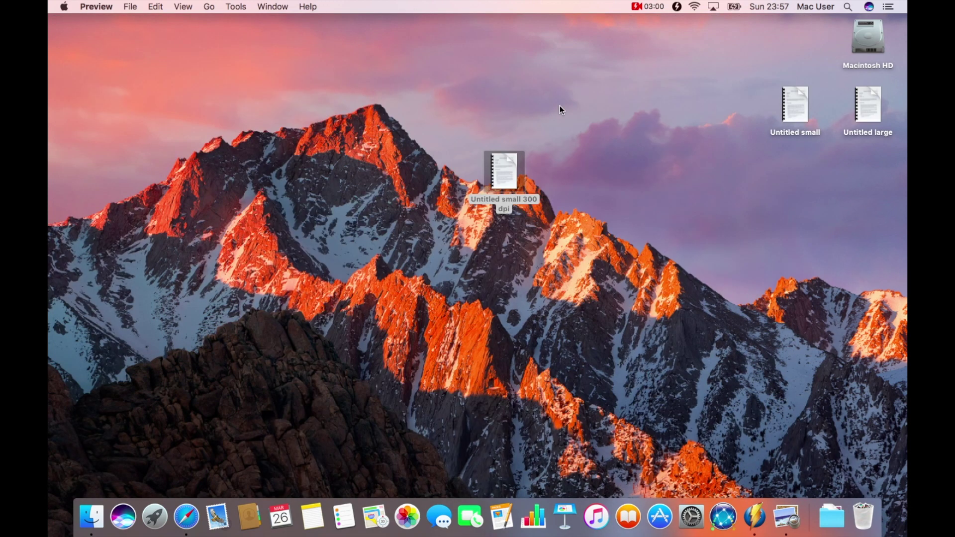
pyautogui.doubleClick(865, 94)
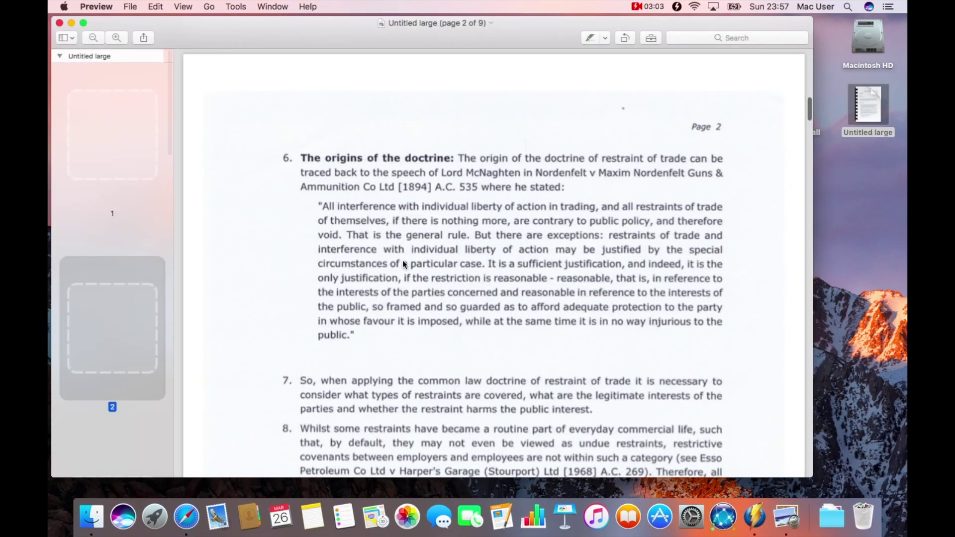
pyautogui.scroll(10, 401, 261)
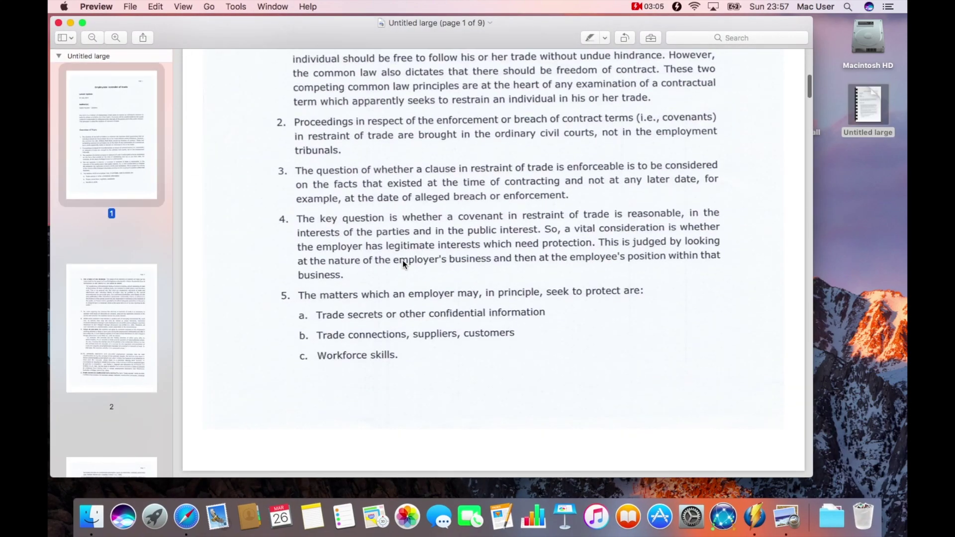
pyautogui.scroll(10, 402, 261)
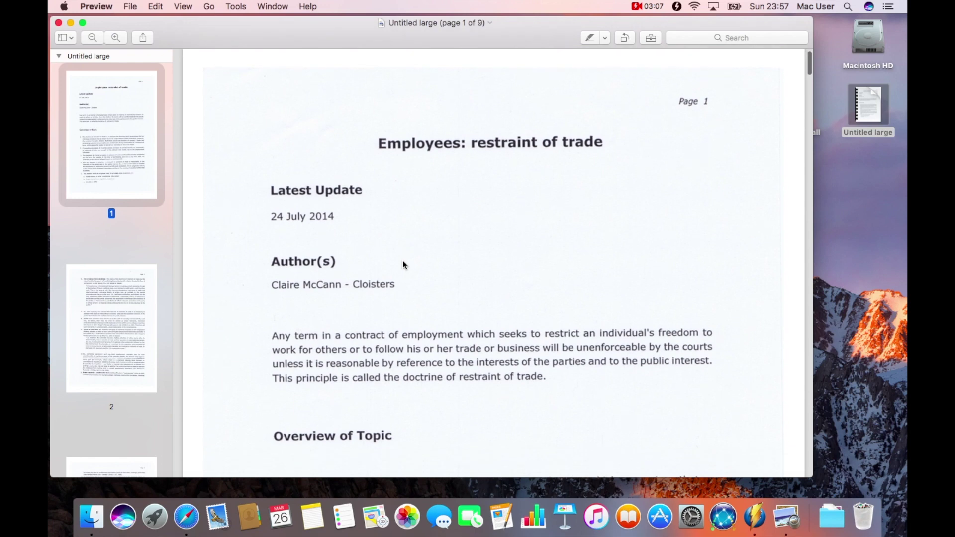
pyautogui.scroll(-5, 402, 261)
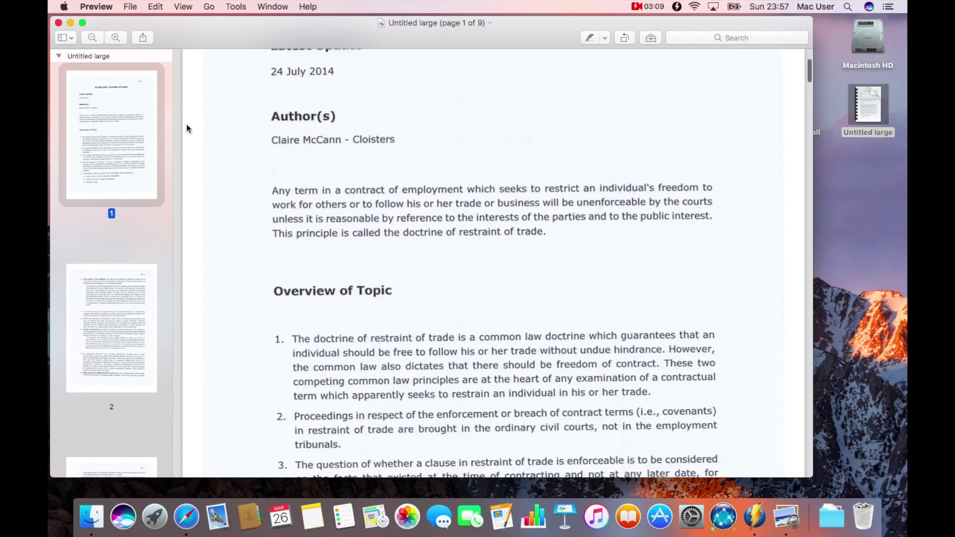
pyautogui.click(59, 22)
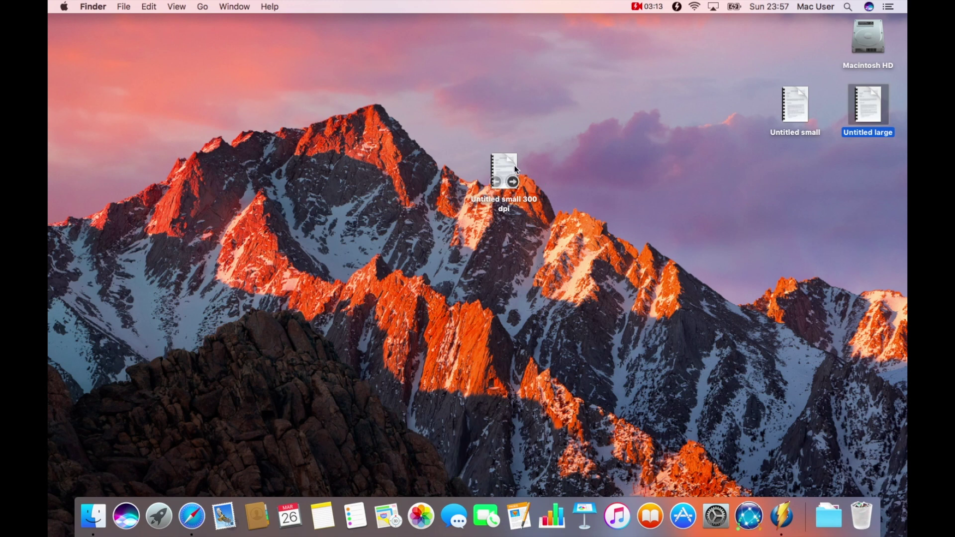
# Step: Place the 300 dpi PDF beside the others and compare all three sizes: 93.3 MB, 317 KB, 6.5 MB
pyautogui.moveTo(501, 171); pyautogui.dragTo(857, 167)
pyautogui.moveTo(737, 100); pyautogui.dragTo(881, 202)
pyautogui.press('super+i')
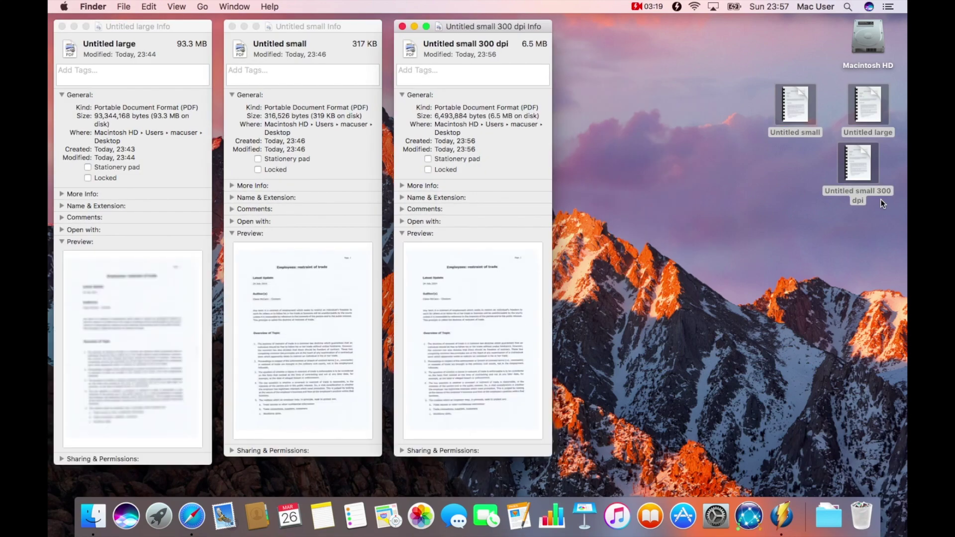